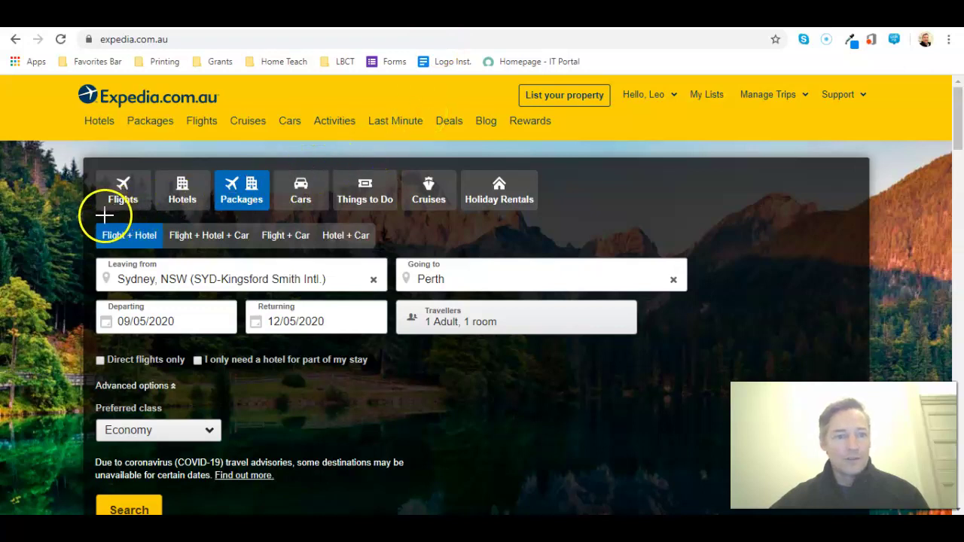
left_click_drag(101, 217, 547, 215)
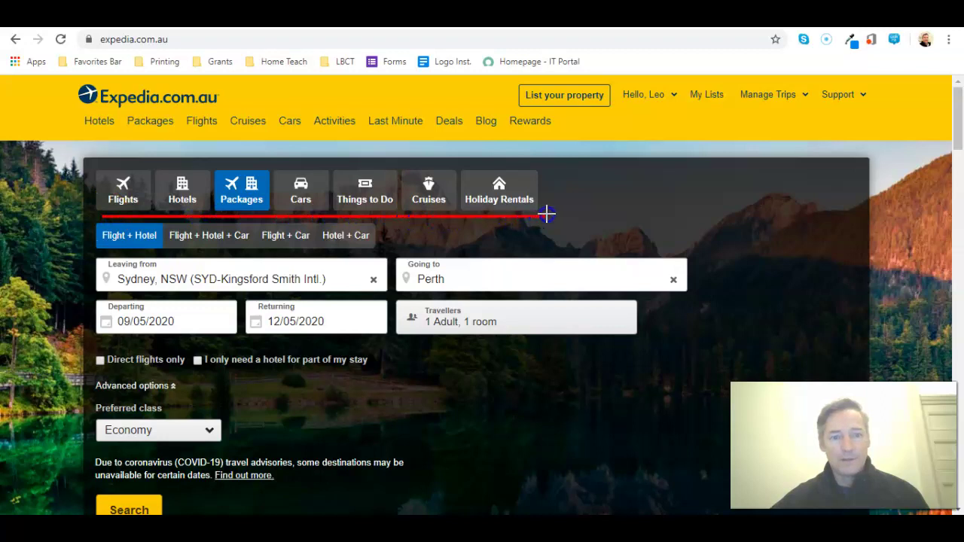
left_click(635, 191)
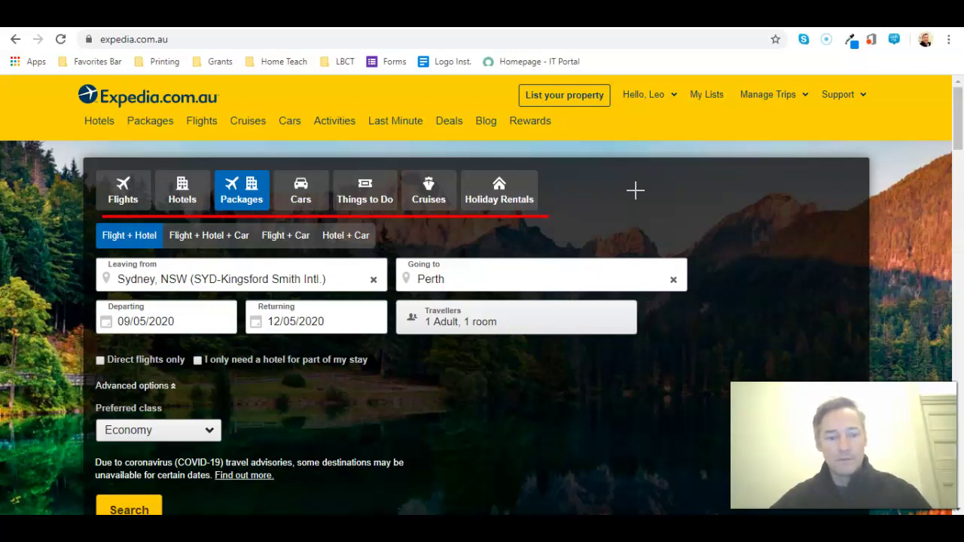
left_click(609, 206)
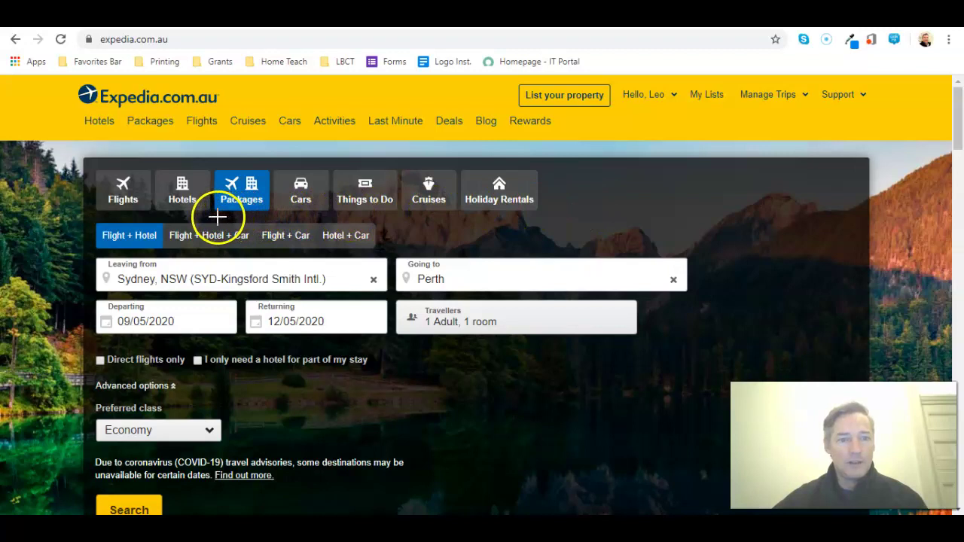
left_click(243, 192)
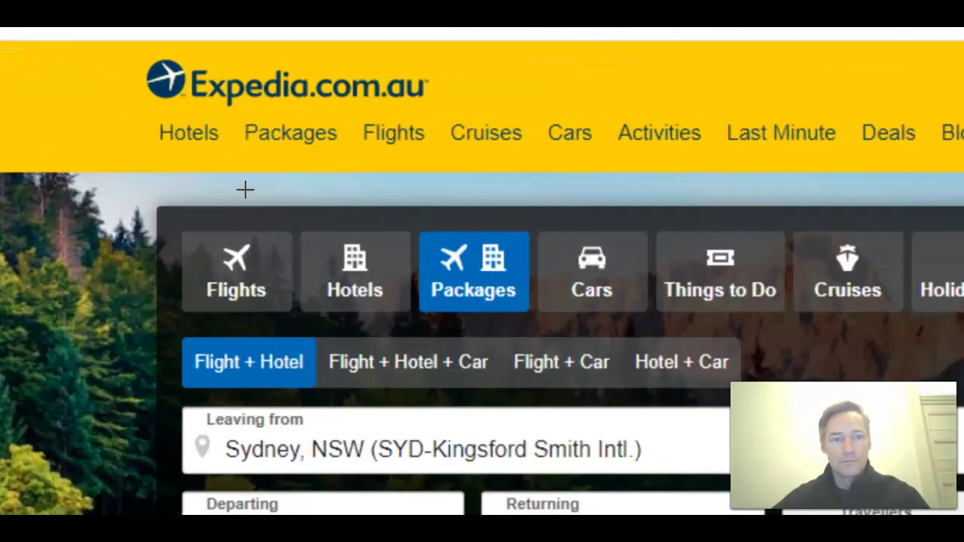
left_click_drag(427, 319, 535, 321)
left_click(575, 312)
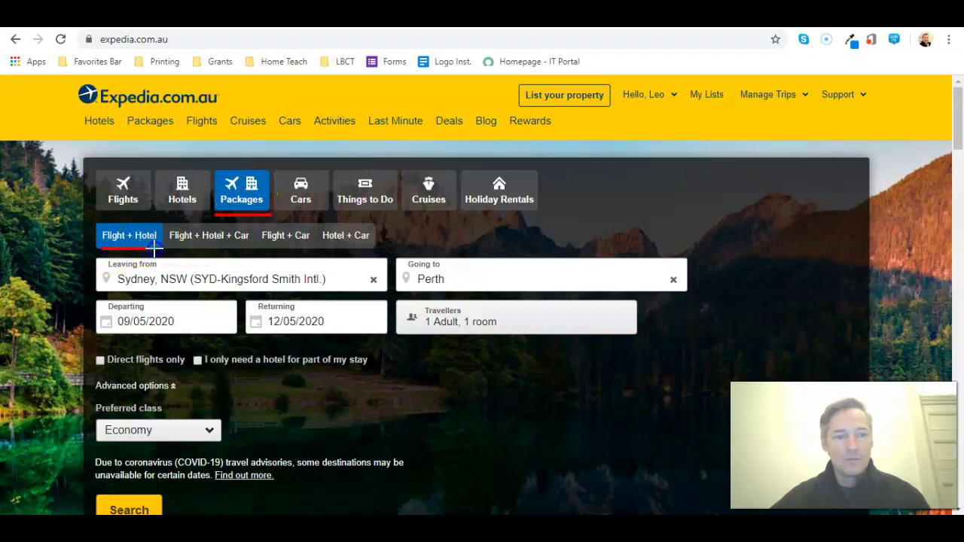
left_click(164, 244)
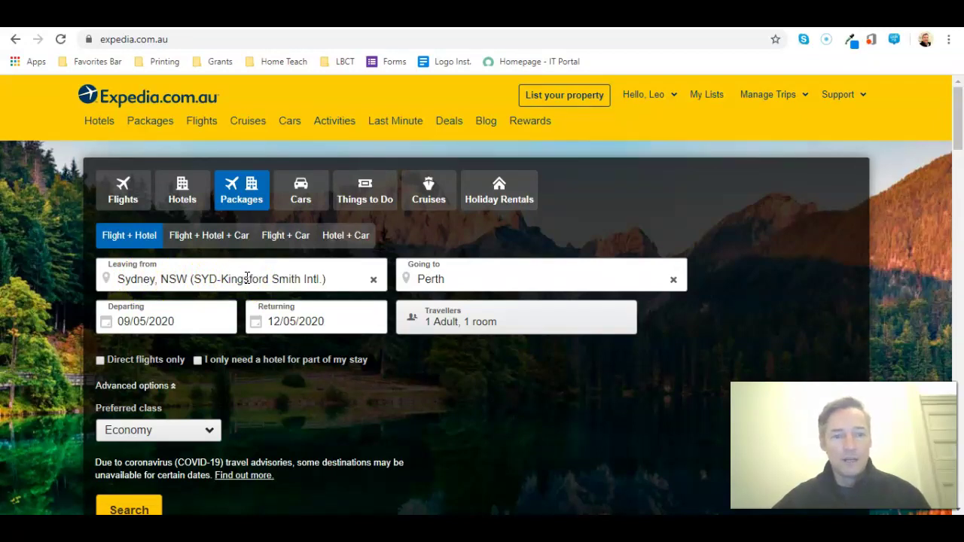
- Replace the departure location with Rome (ROM - All Airports), Italy
left_click(374, 279)
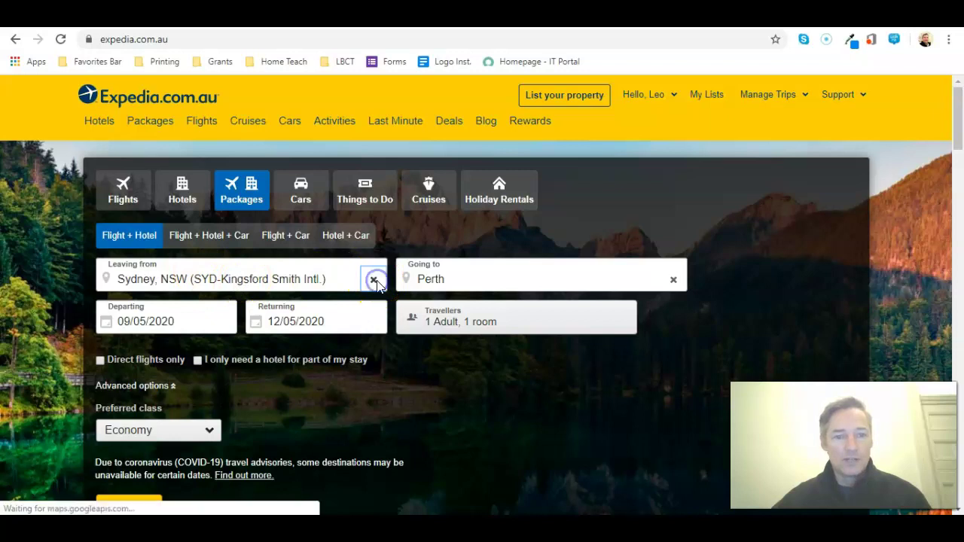
left_click(172, 277)
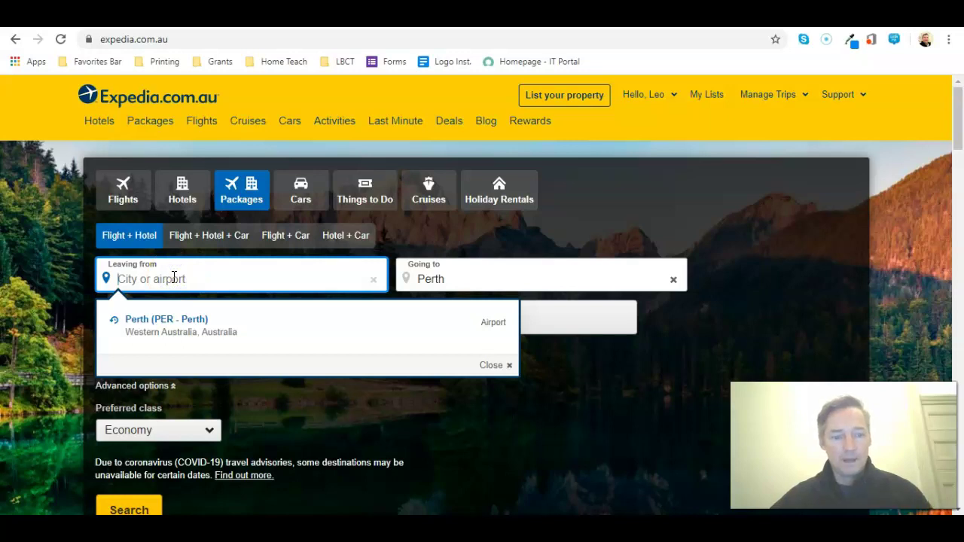
type("ro")
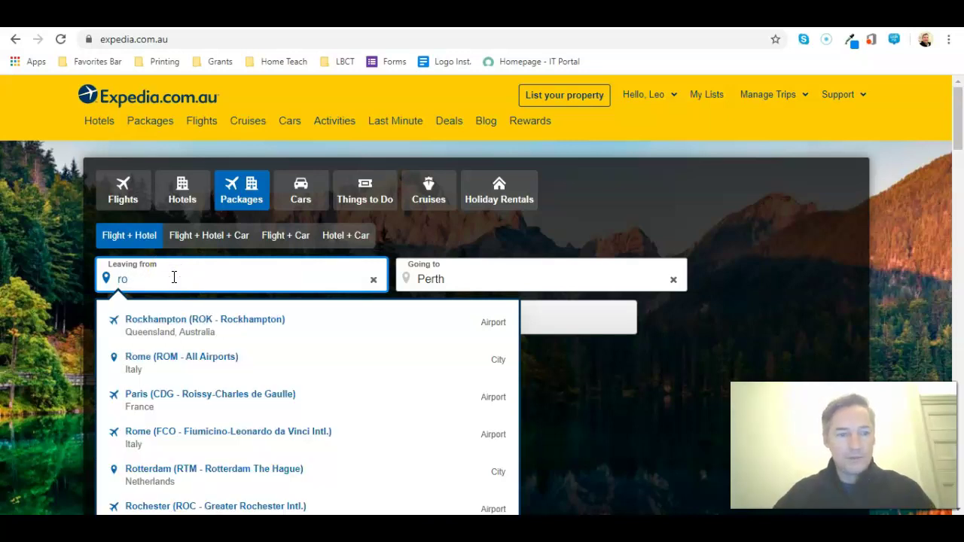
type("m")
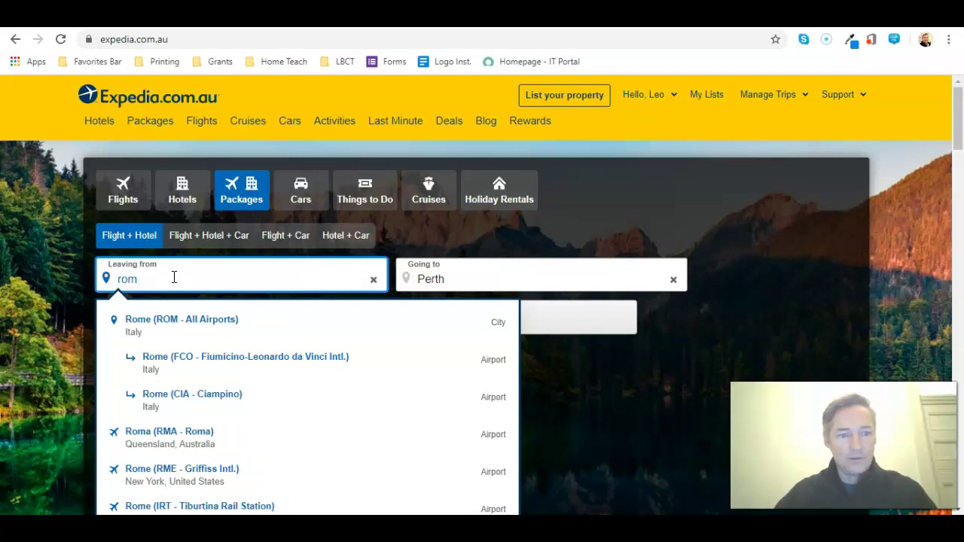
left_click(185, 319)
- Set the departure location to Sydney (SYD - Kingsford Smith Intl.), New South Wales, Australia
left_click(372, 279)
left_click(269, 277)
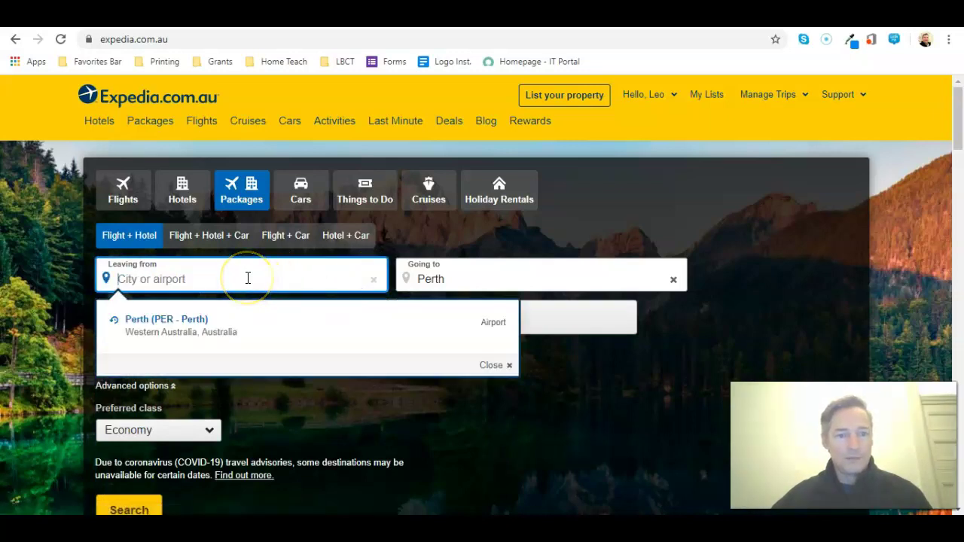
type("sydney")
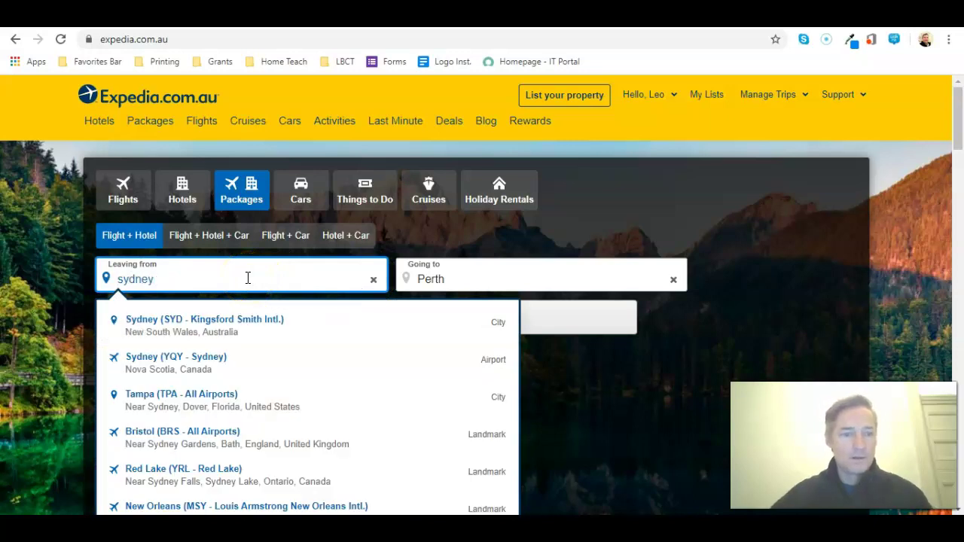
left_click(233, 319)
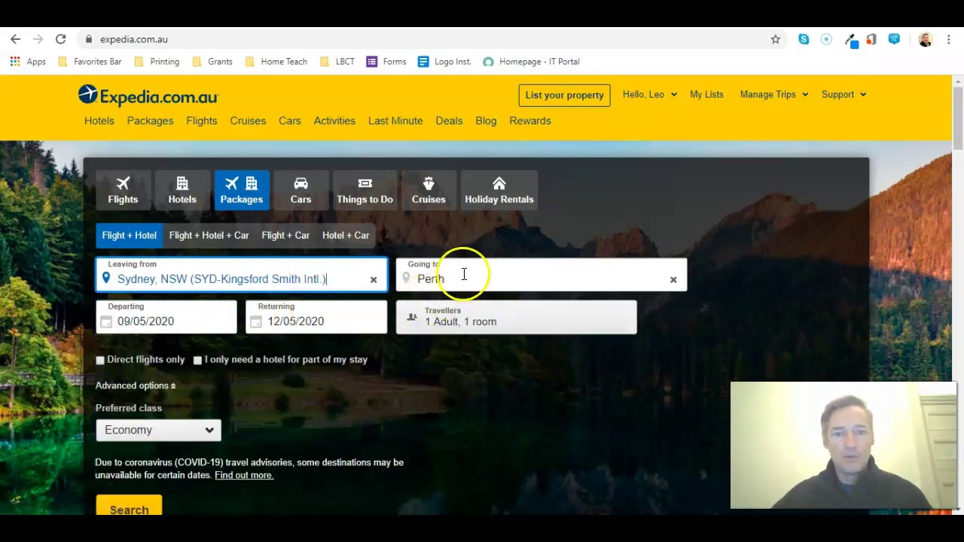
- Set the destination to the suggested city of Perth, Western Australia, Australia
left_click(493, 274)
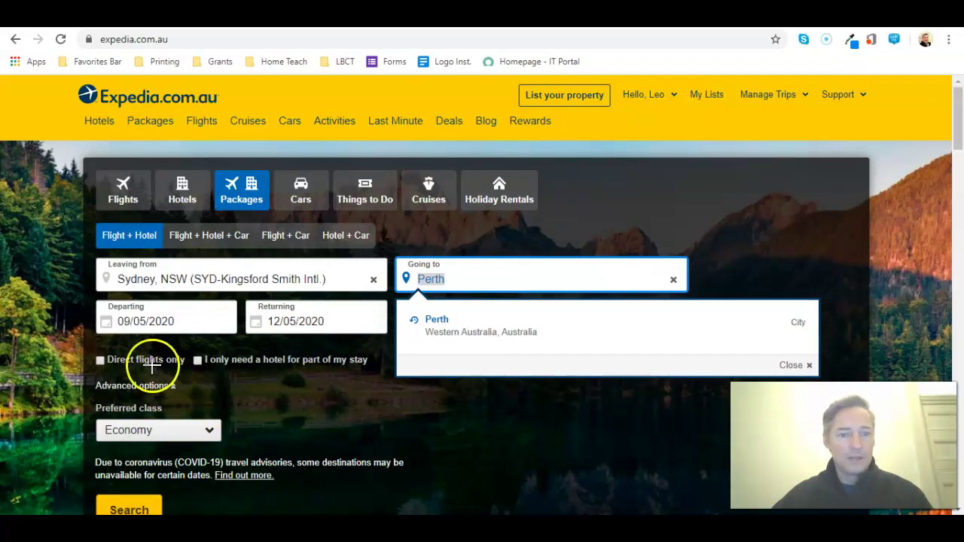
left_click_drag(95, 339, 399, 343)
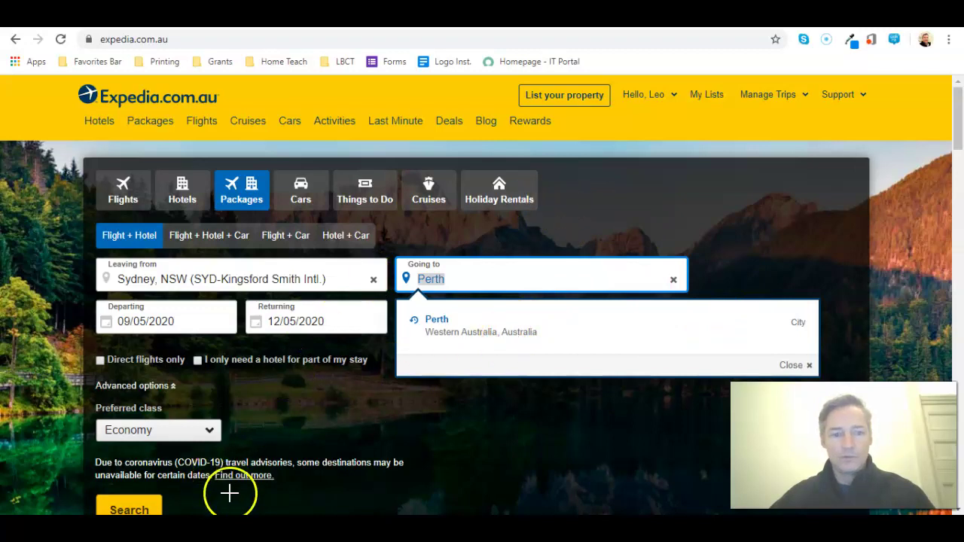
left_click(512, 338)
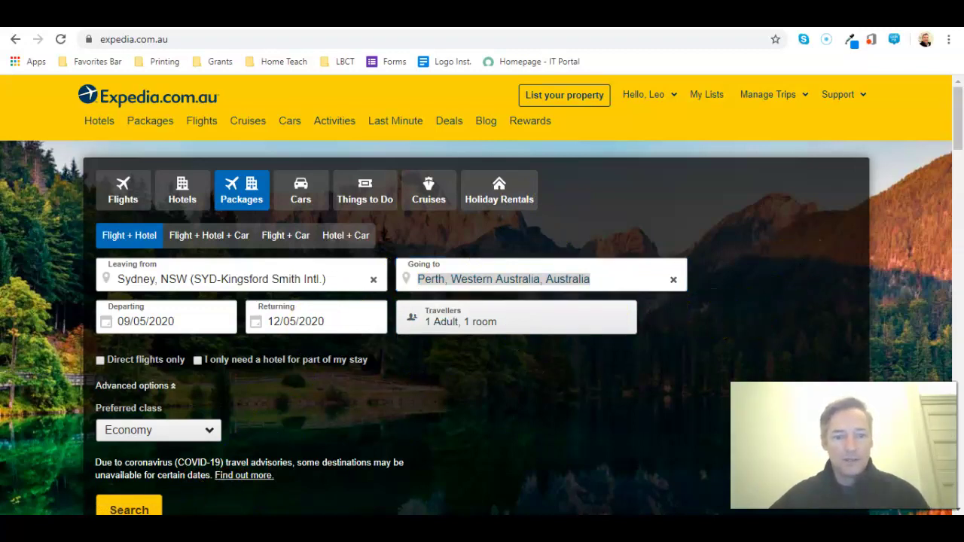
left_click_drag(400, 342, 605, 342)
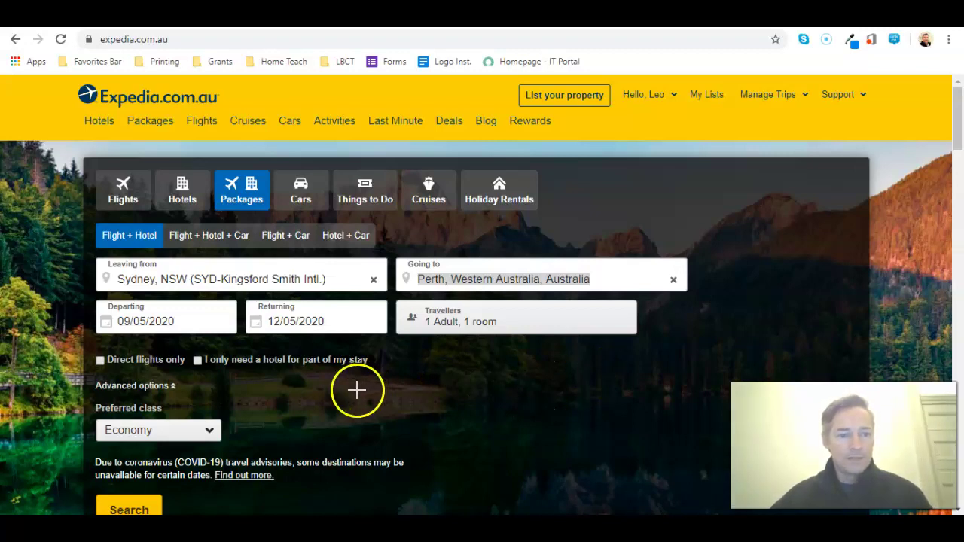
left_click_drag(95, 450, 241, 451)
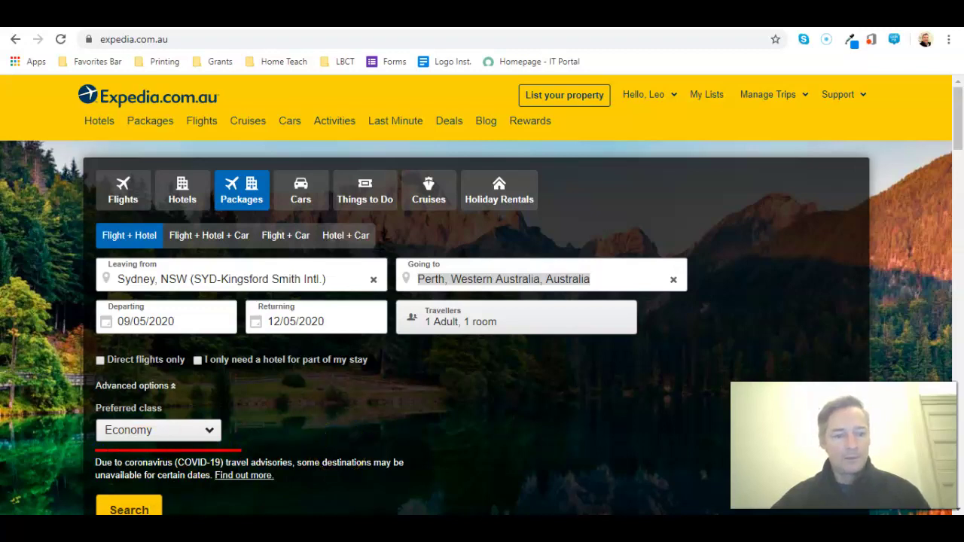
- Search for the flight and hotel package in Economy class and dismiss the COVID-19 travel restrictions notice on the results page
left_click(210, 433)
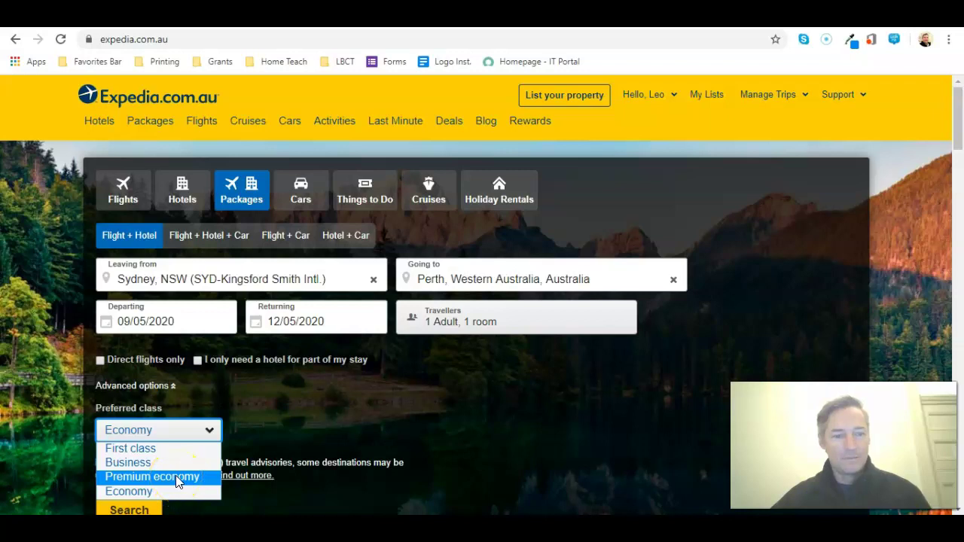
left_click(142, 491)
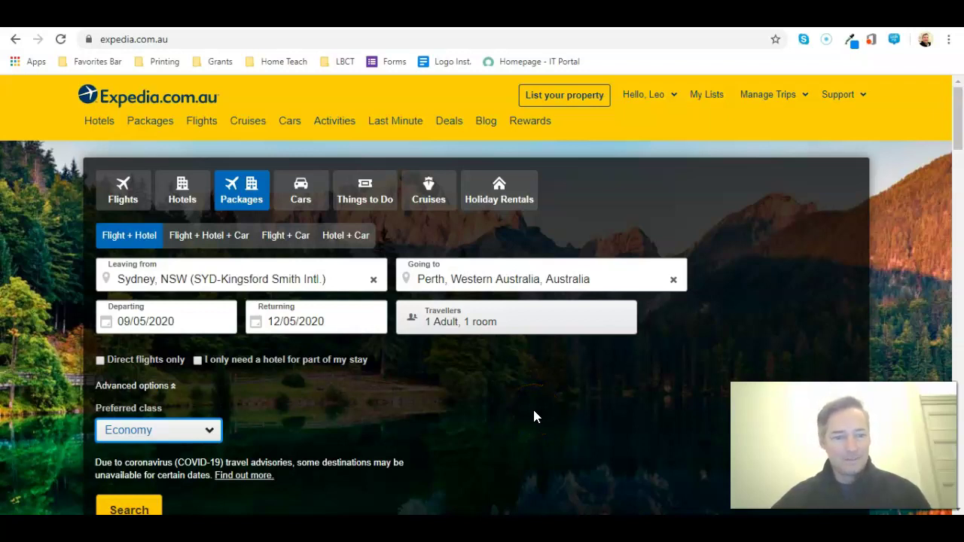
left_click(143, 510)
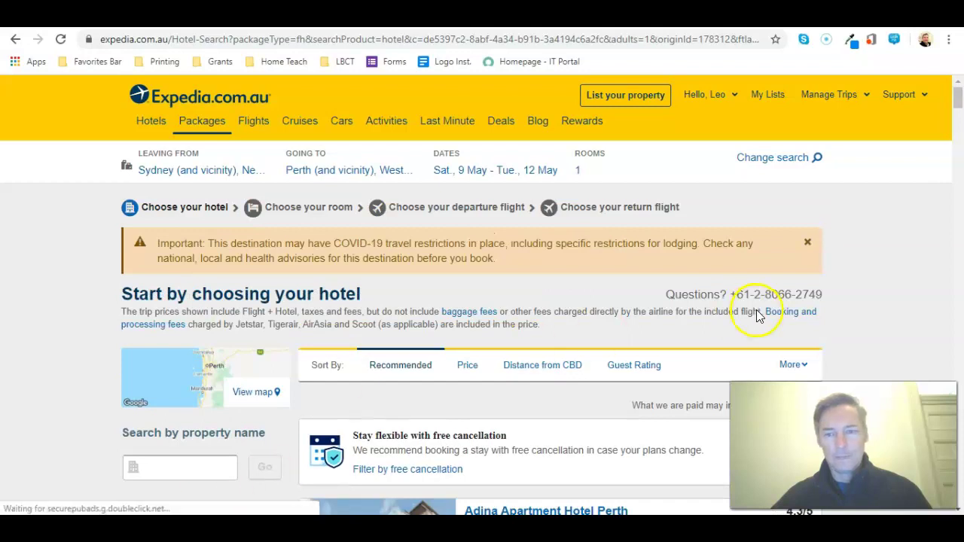
left_click(808, 242)
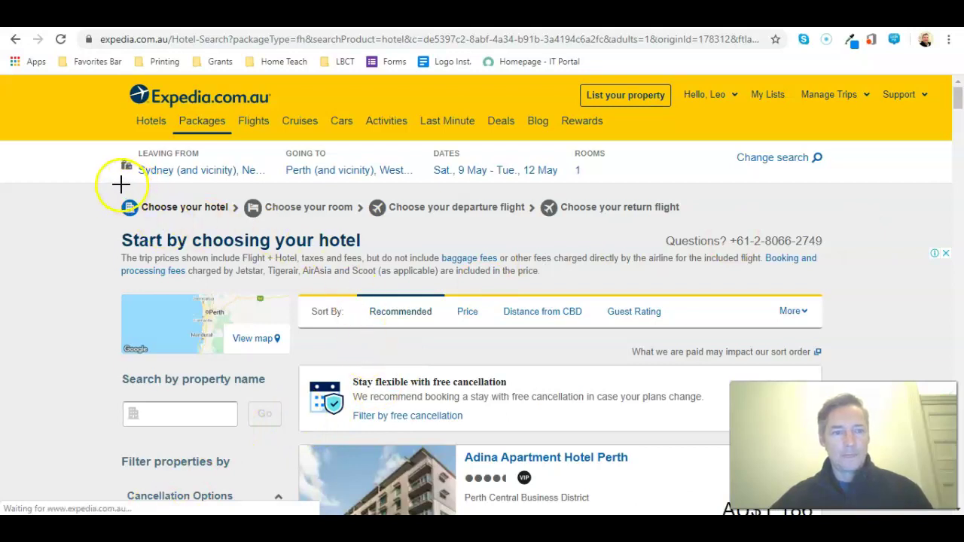
left_click_drag(153, 184, 634, 184)
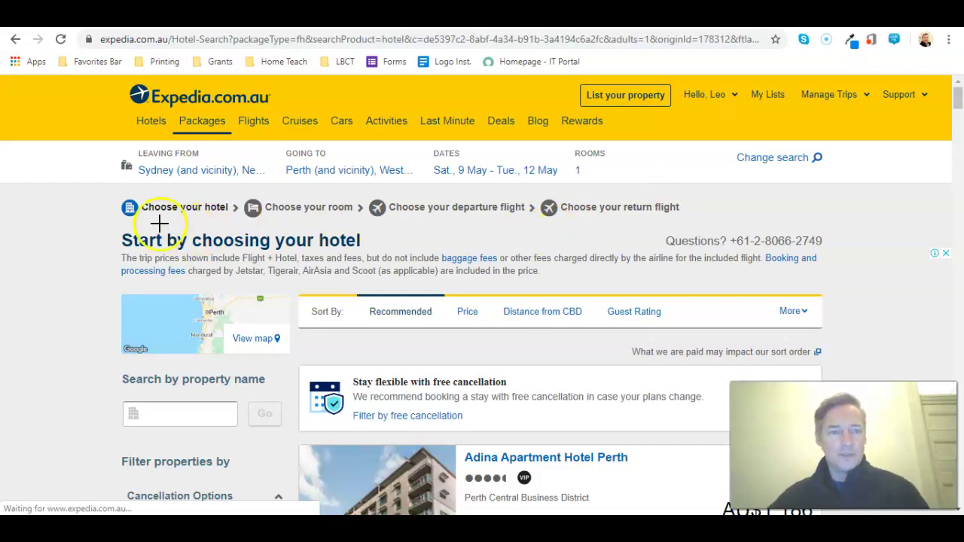
left_click_drag(128, 224, 683, 225)
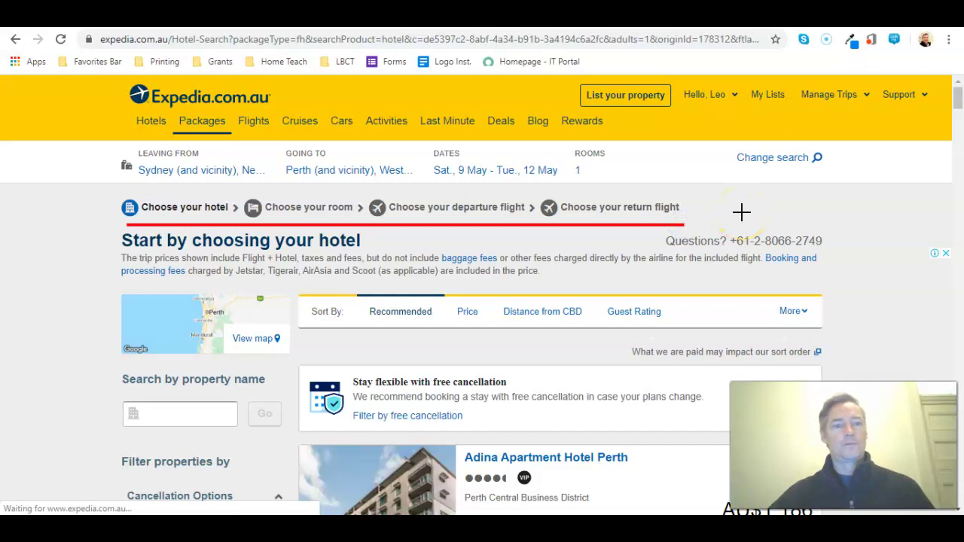
left_click_drag(120, 191, 243, 191)
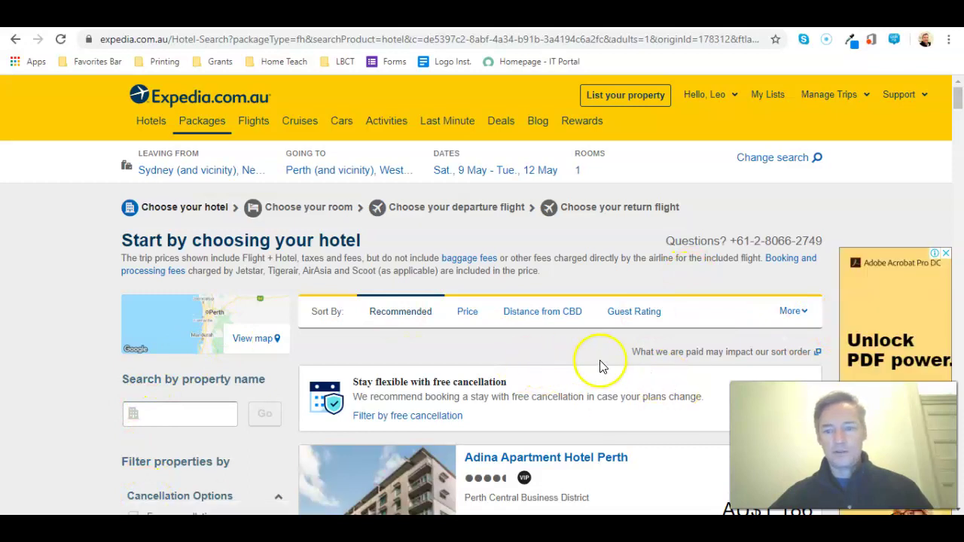
- Examine the Perth hotel results, the sorting options and the property filters, from cancellation options and property class to amenities and accessibility
scroll(657, 379, "down", 2)
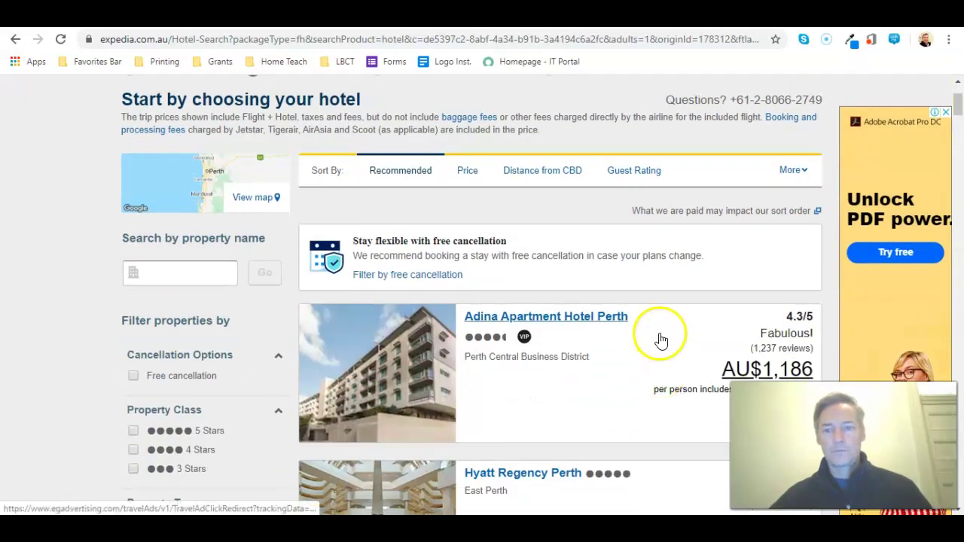
scroll(660, 338, "down", 2)
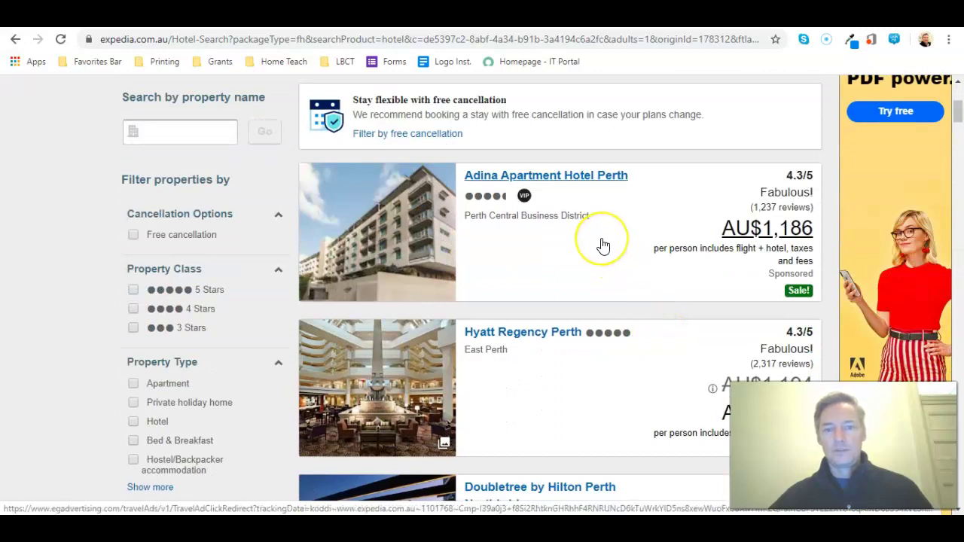
scroll(602, 245, "down", 1)
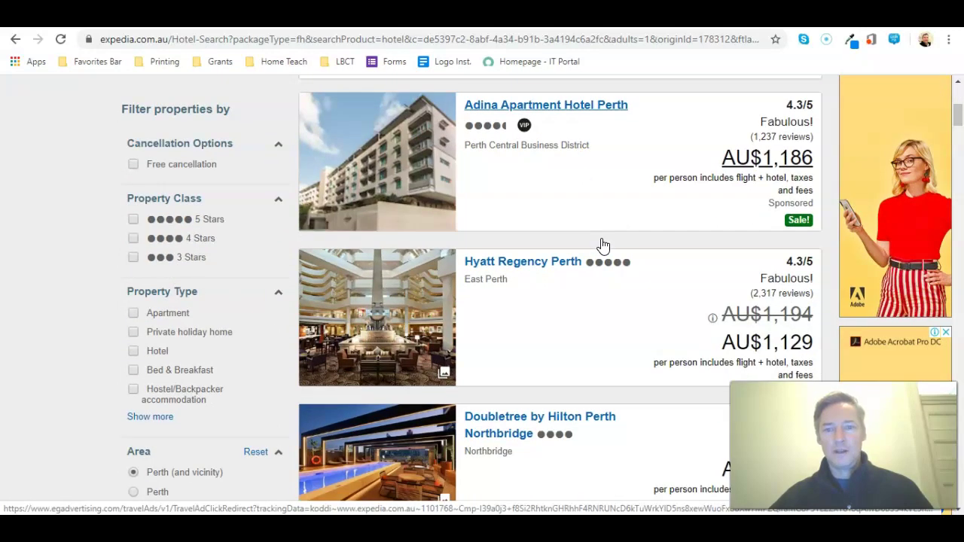
scroll(670, 178, "up", 1)
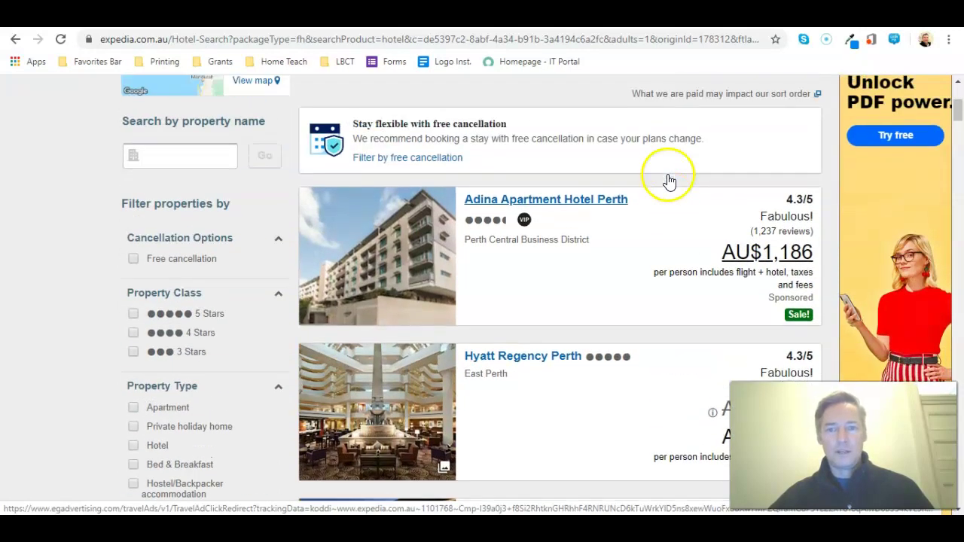
scroll(668, 180, "up", 2)
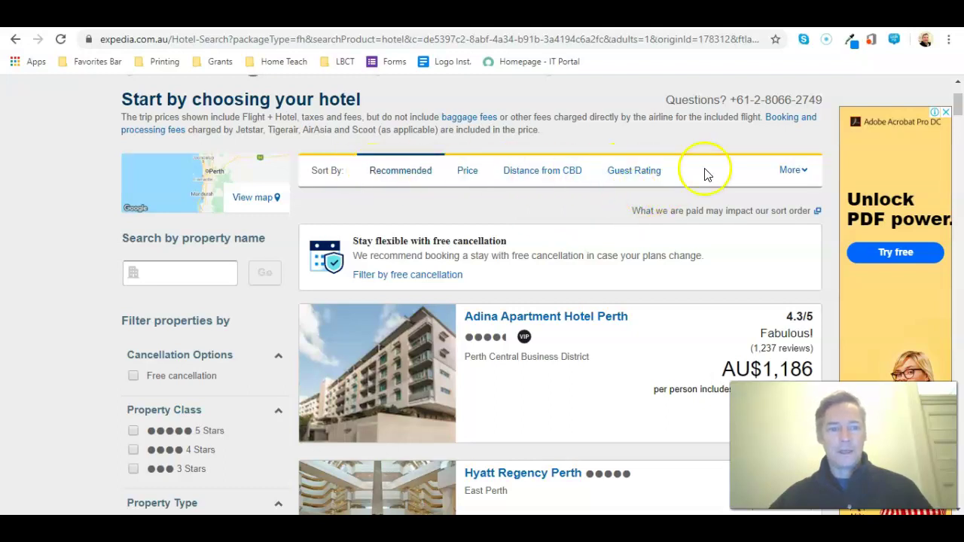
scroll(586, 252, "down", 2)
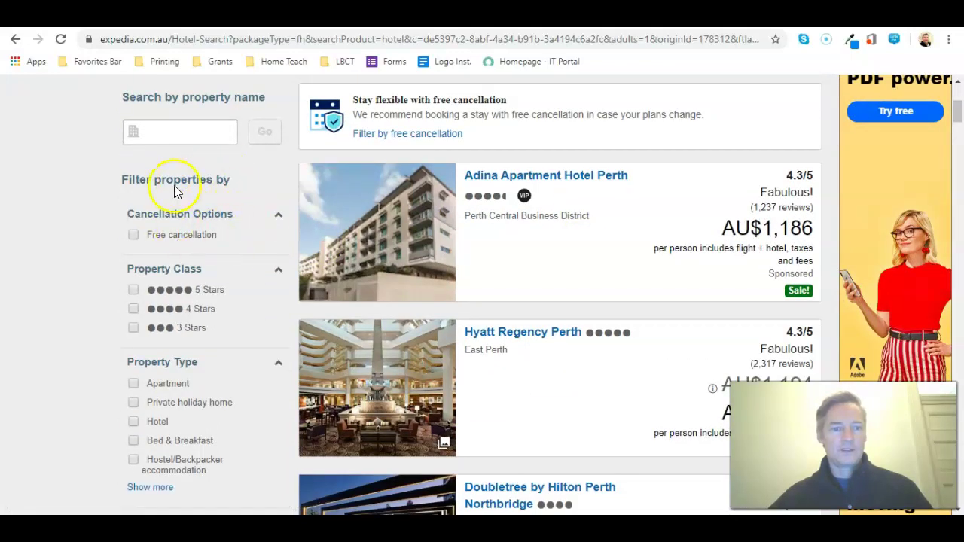
scroll(205, 260, "down", 3)
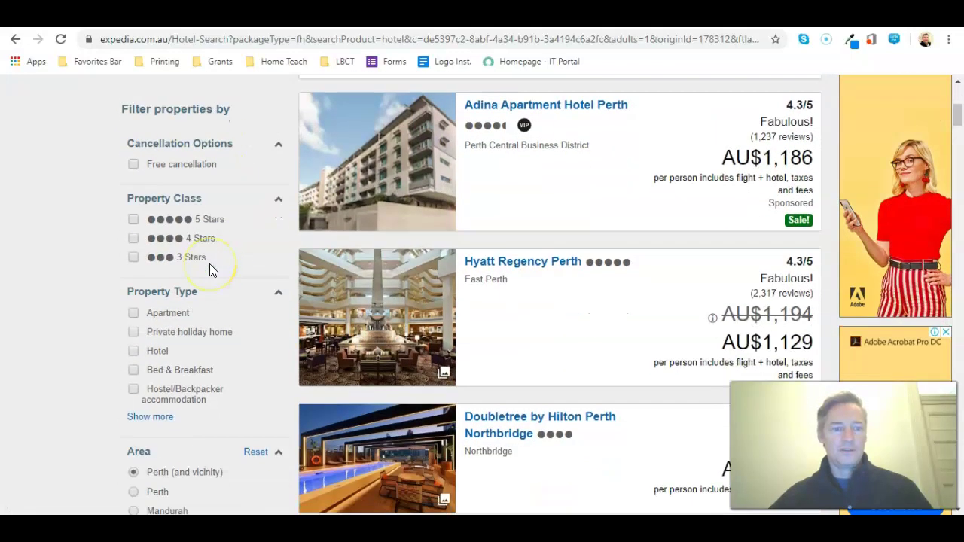
scroll(210, 265, "down", 3)
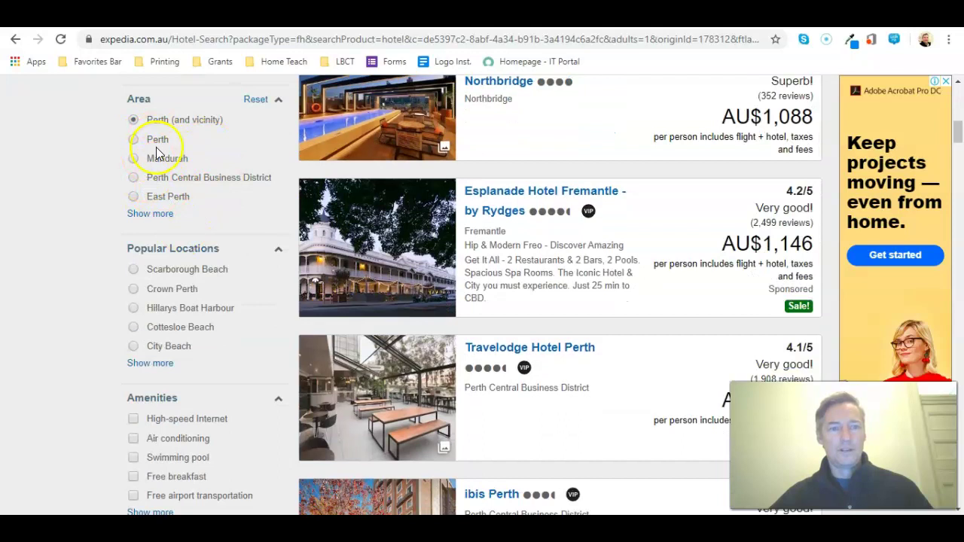
scroll(236, 216, "down", 1)
scroll(237, 216, "down", 2)
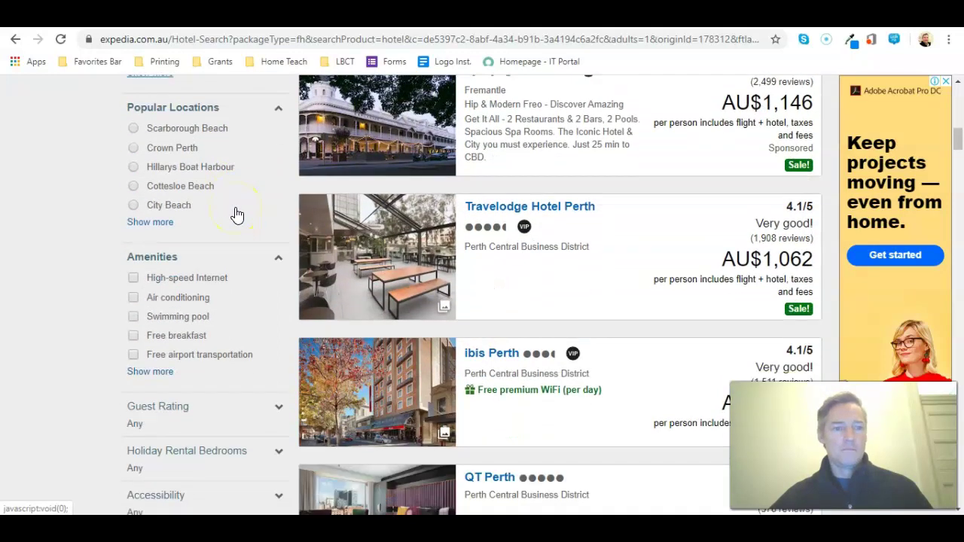
scroll(236, 215, "down", 1)
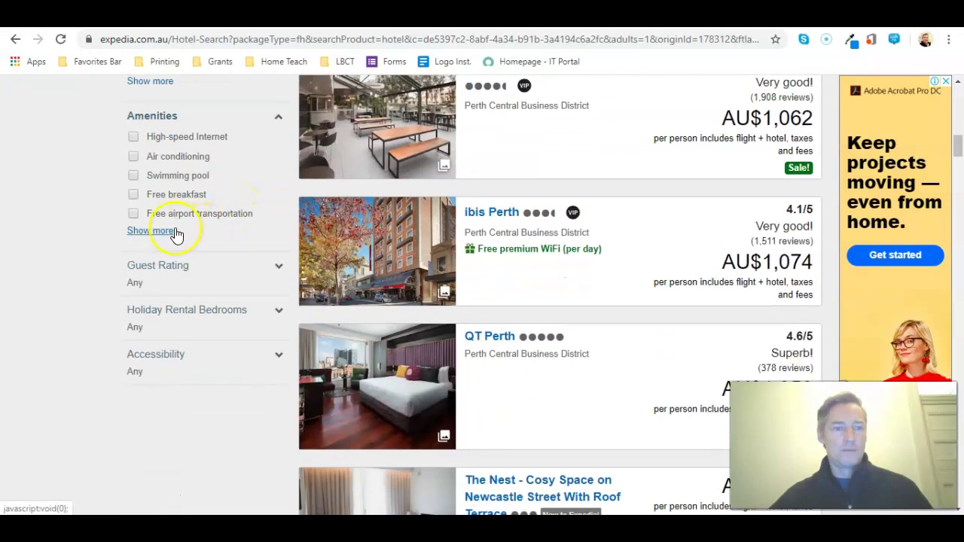
- Filter the Perth hotel results to properties that offer free breakfast
left_click(135, 198)
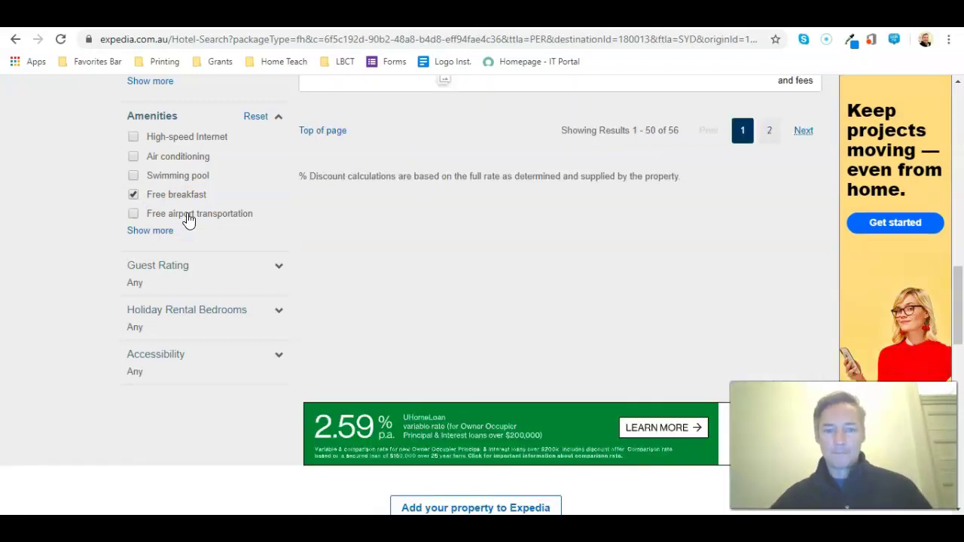
scroll(655, 290, "up", 1)
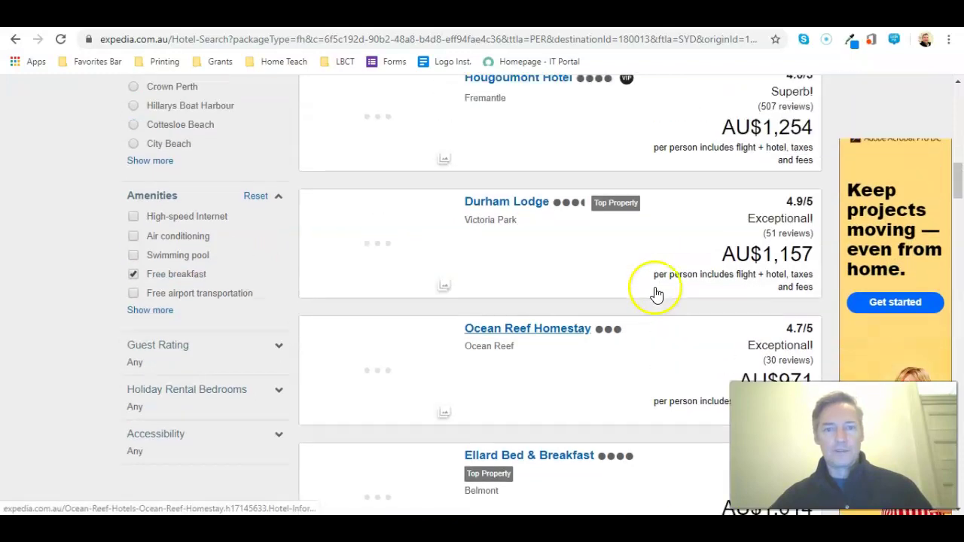
scroll(655, 293, "up", 10)
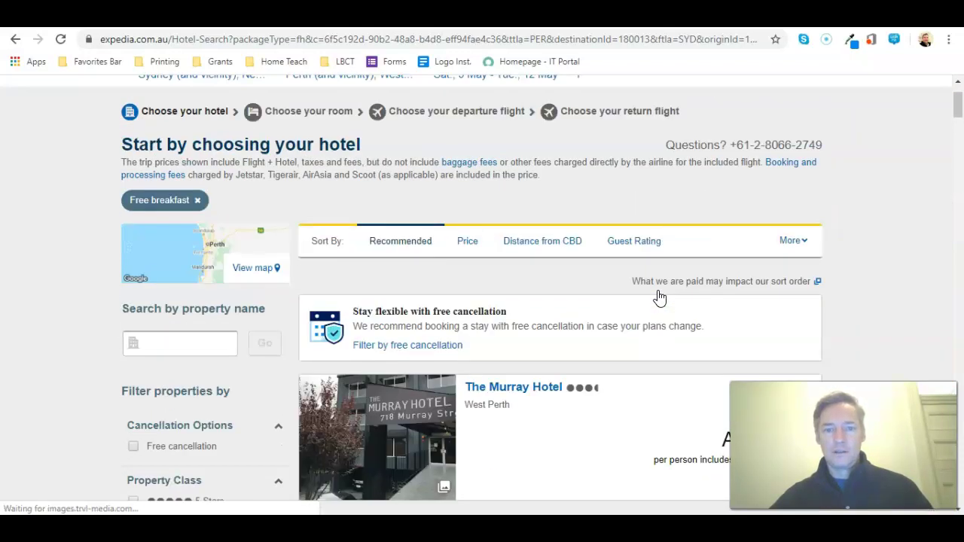
- Choose The Murray Hotel in West Perth from the filtered results and dismiss the COVID-19 travel restrictions notice on its page
scroll(655, 299, "down", 2)
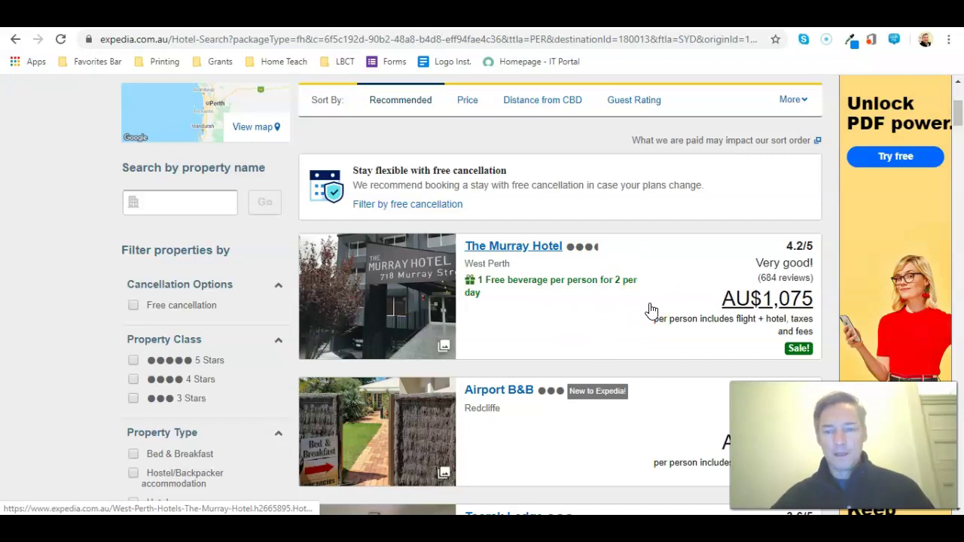
scroll(651, 311, "down", 1)
scroll(651, 309, "down", 1)
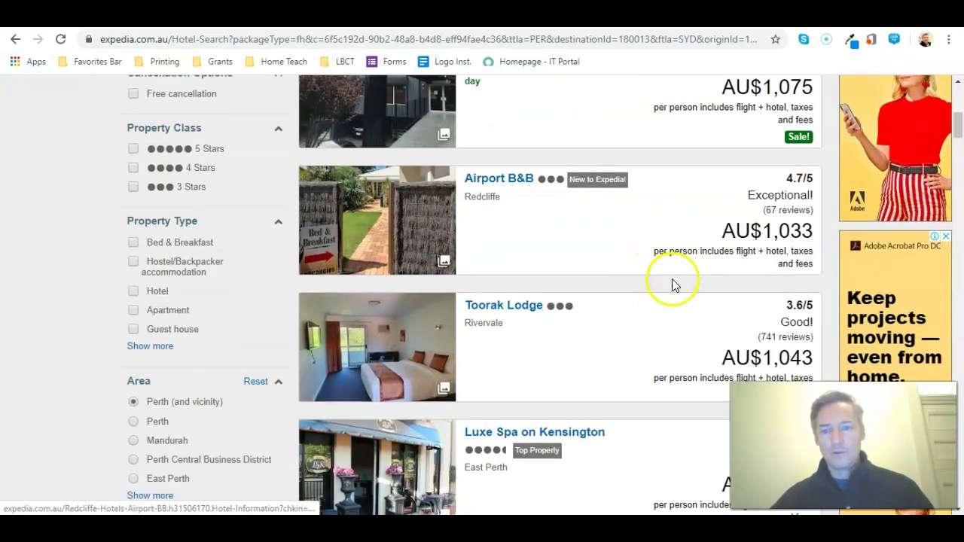
scroll(669, 286, "up", 4)
scroll(663, 284, "up", 3)
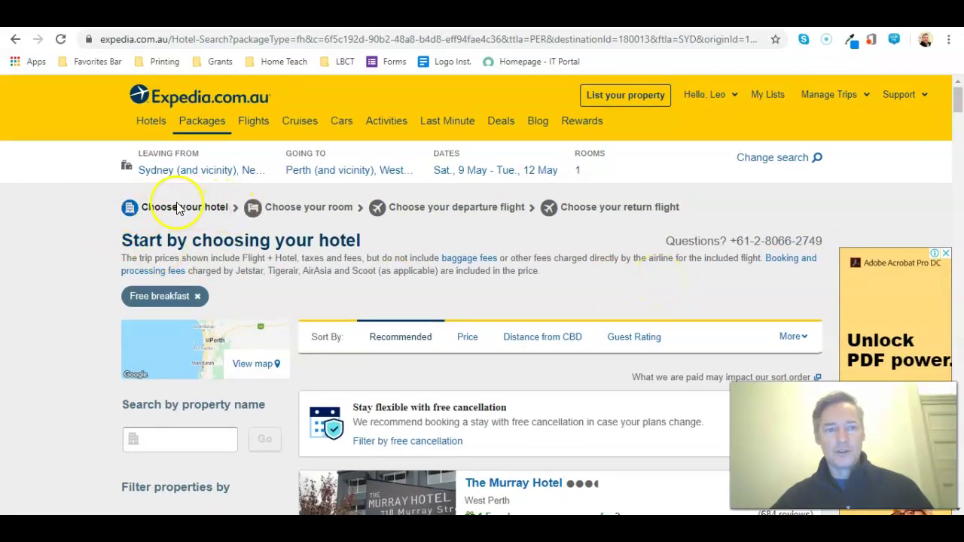
scroll(631, 312, "down", 4)
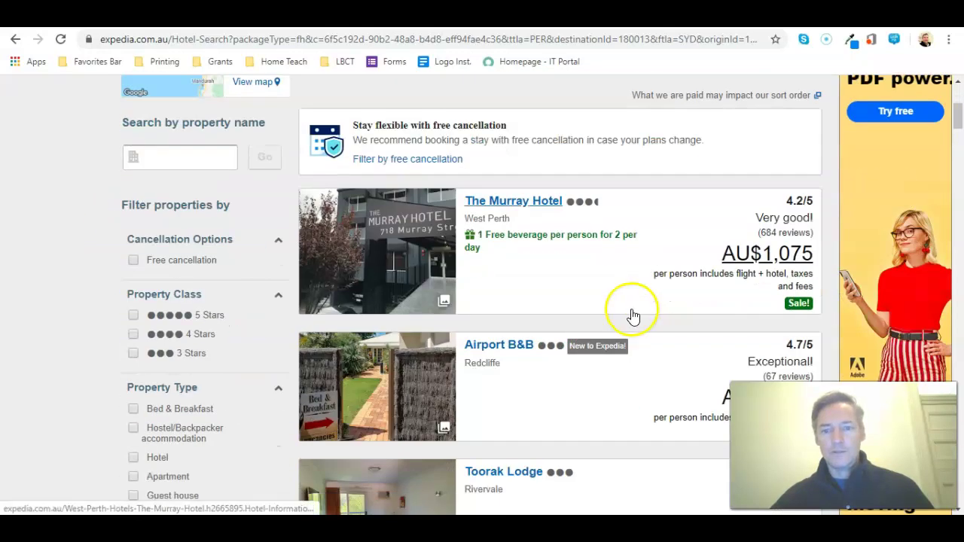
left_click(752, 260)
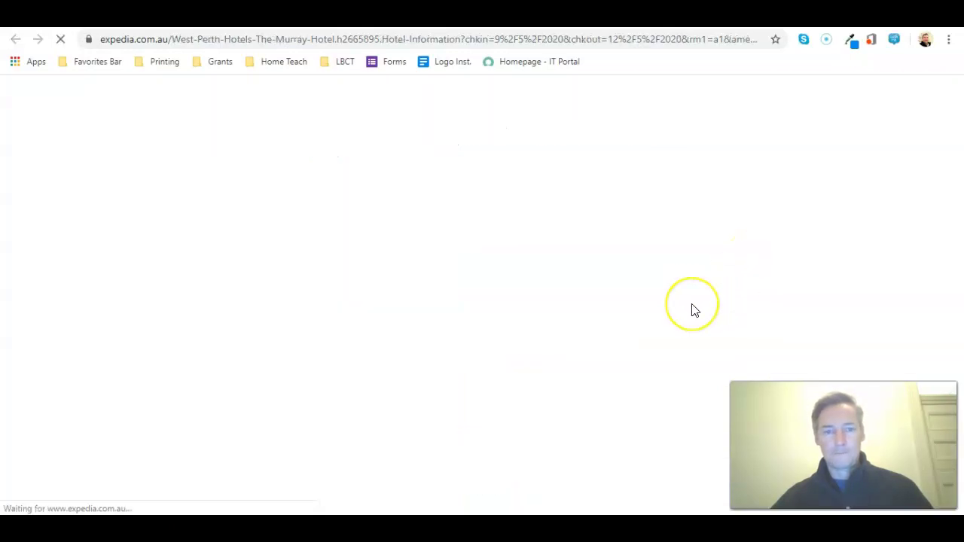
left_click(211, 492)
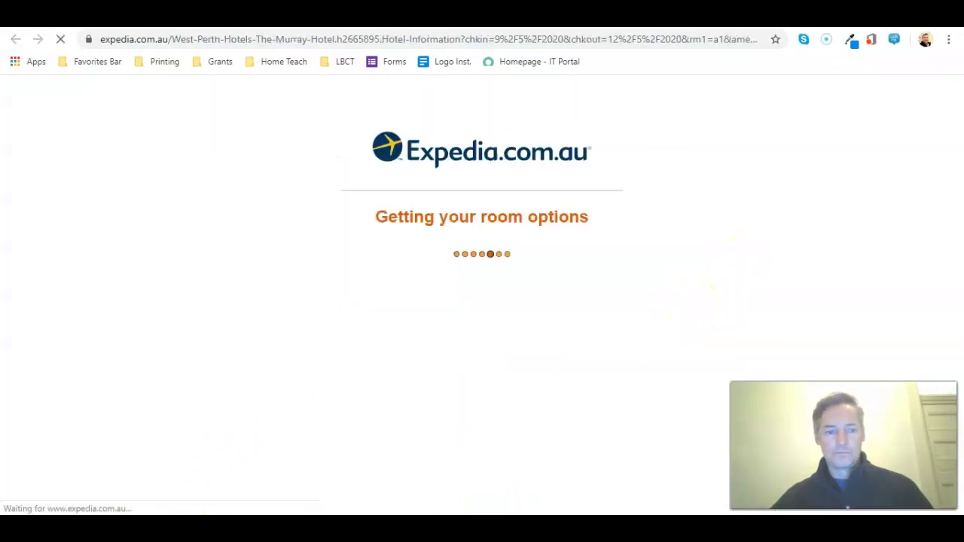
left_click(445, 459)
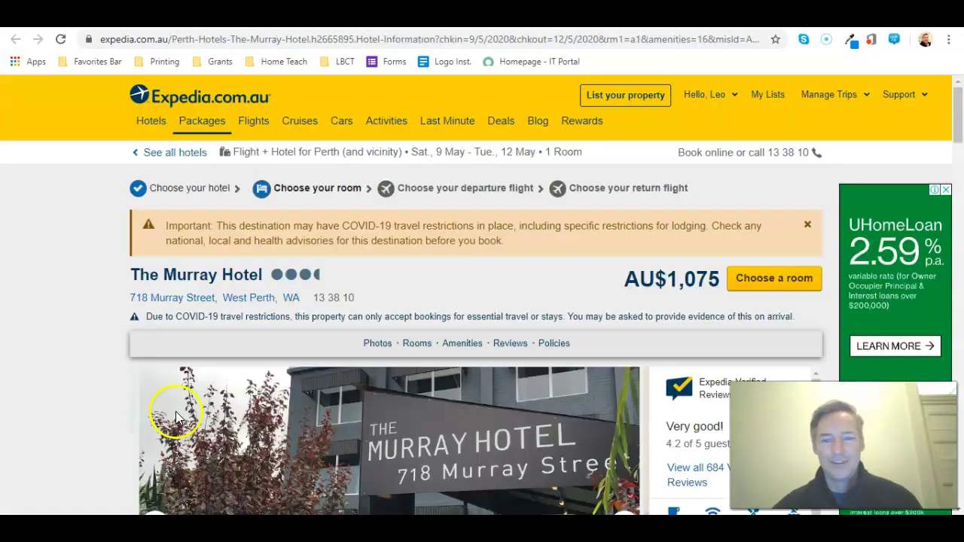
left_click(806, 226)
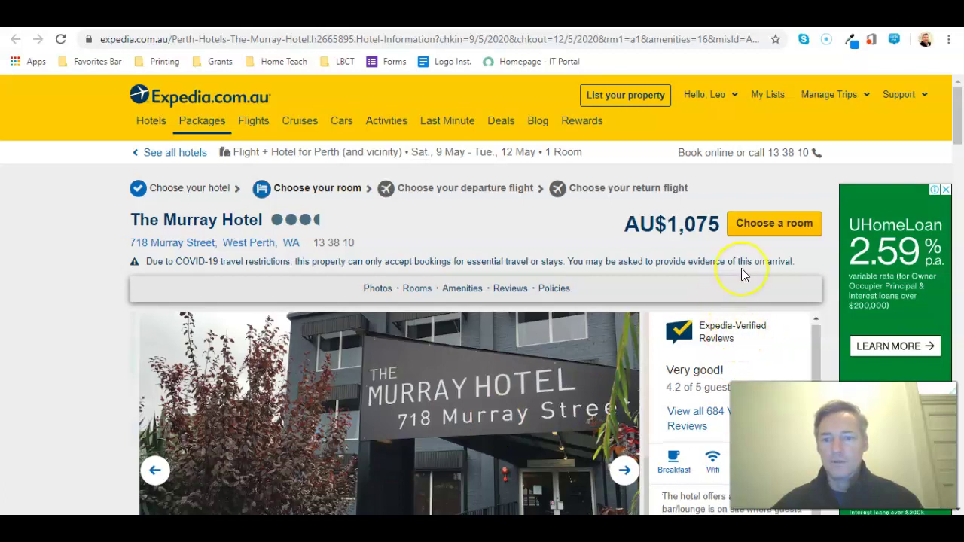
- Select the King Room with breakfast included and free cancellation at no extra cost per night
scroll(741, 270, "down", 3)
scroll(741, 271, "down", 6)
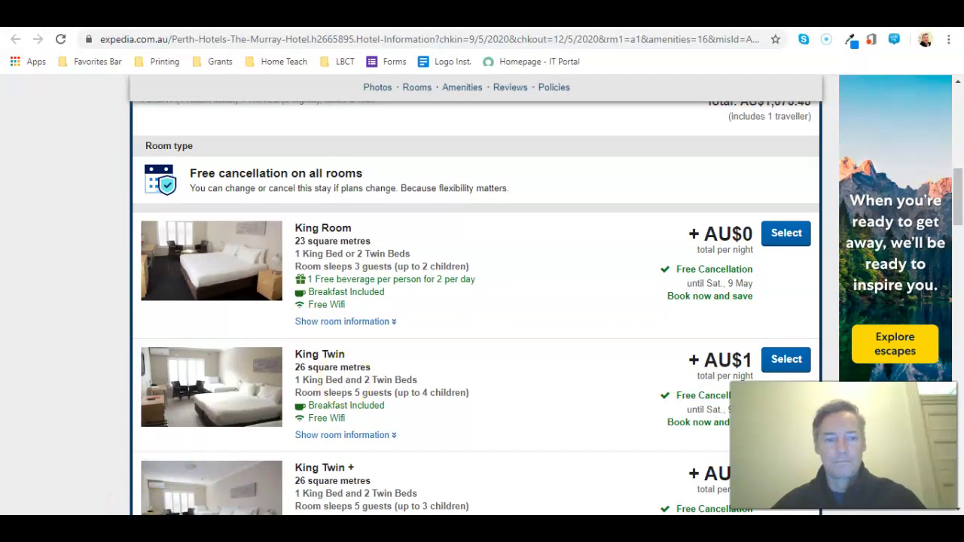
left_click(783, 236)
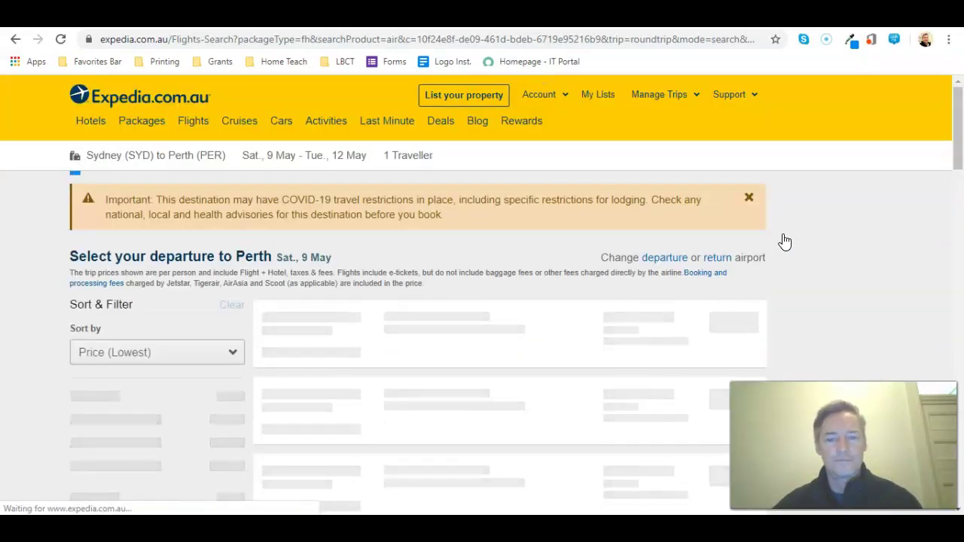
left_click(745, 238)
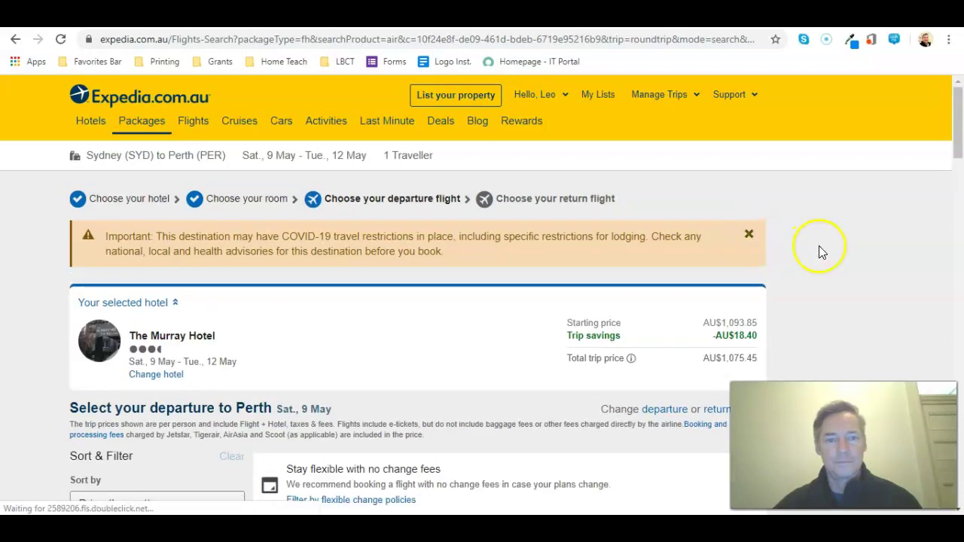
- Examine the departure flights to Perth, the package price summary and the flight filters for stops, airlines and times
scroll(818, 246, "down", 1)
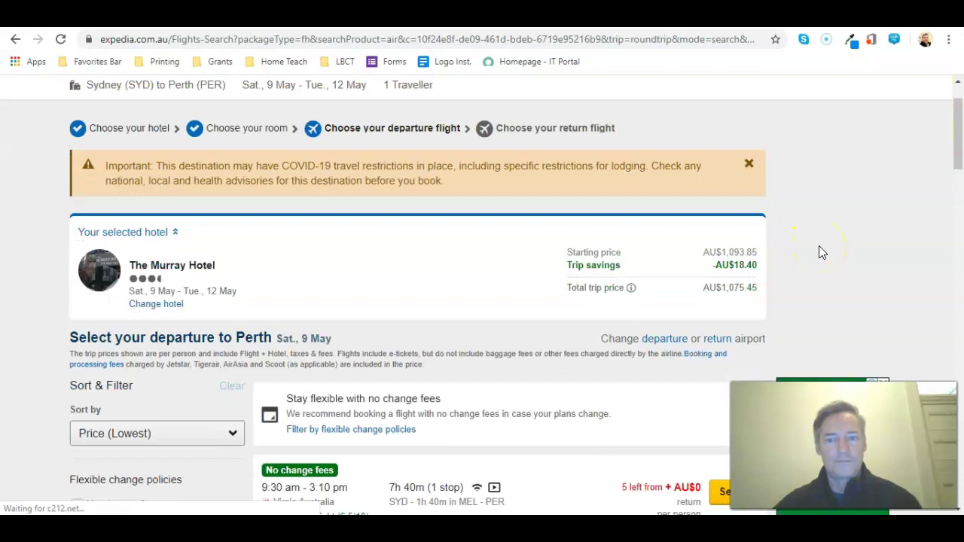
scroll(819, 246, "down", 1)
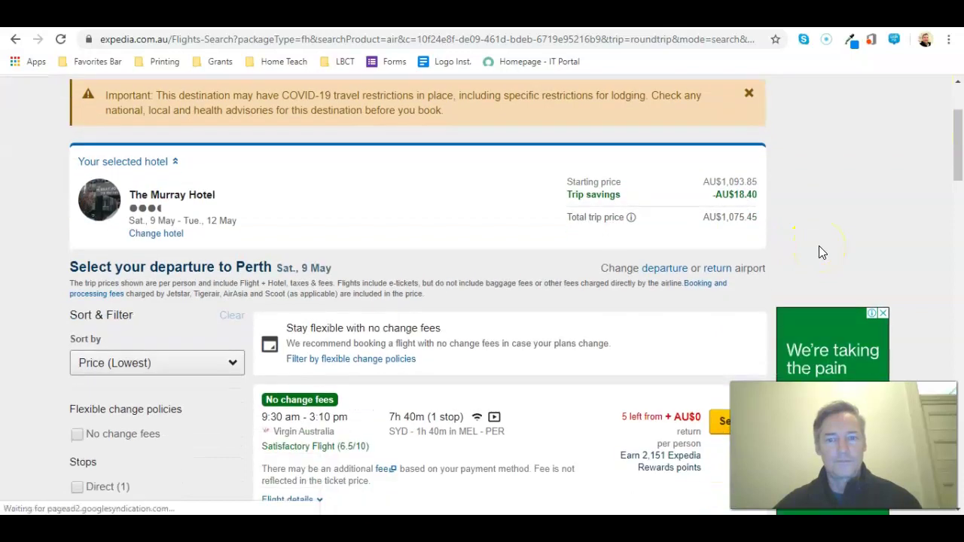
scroll(818, 246, "down", 1)
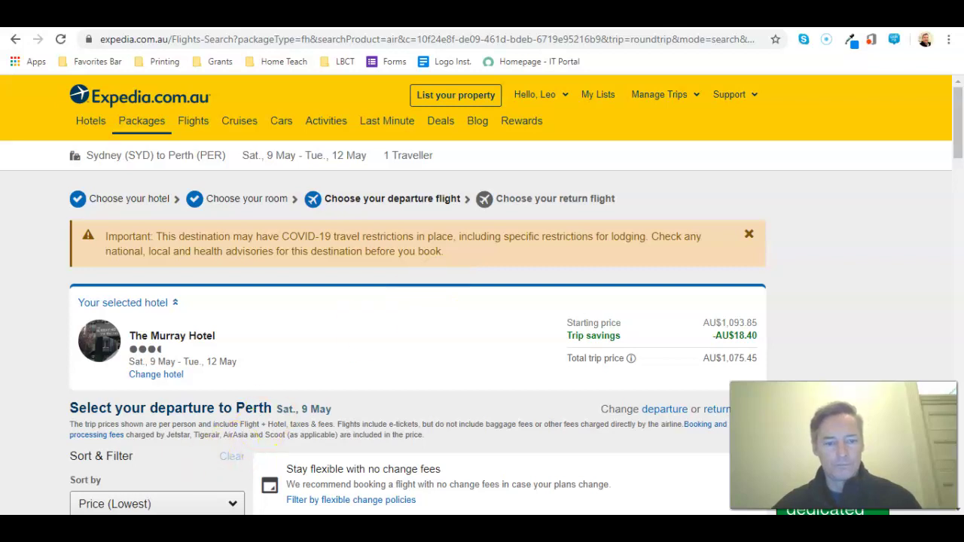
scroll(693, 341, "down", 2)
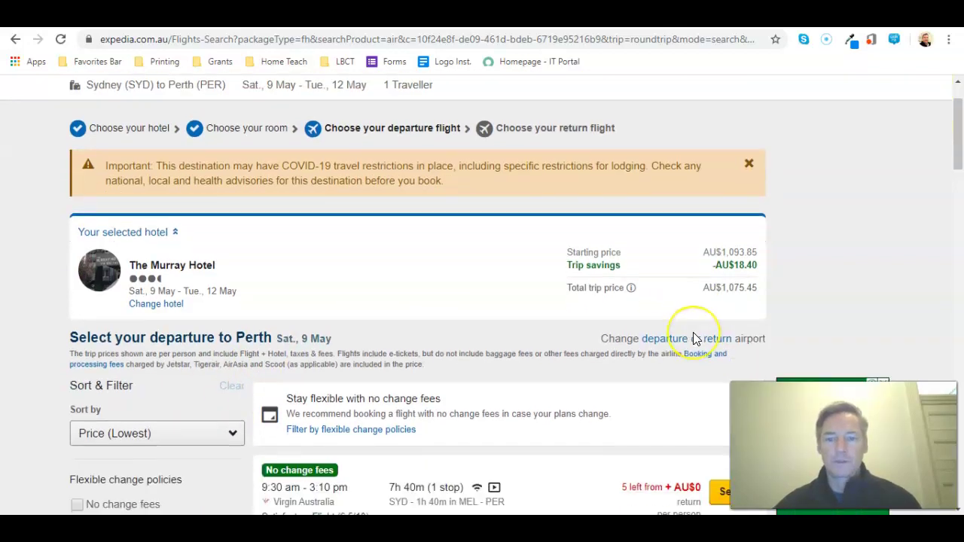
scroll(693, 339, "down", 3)
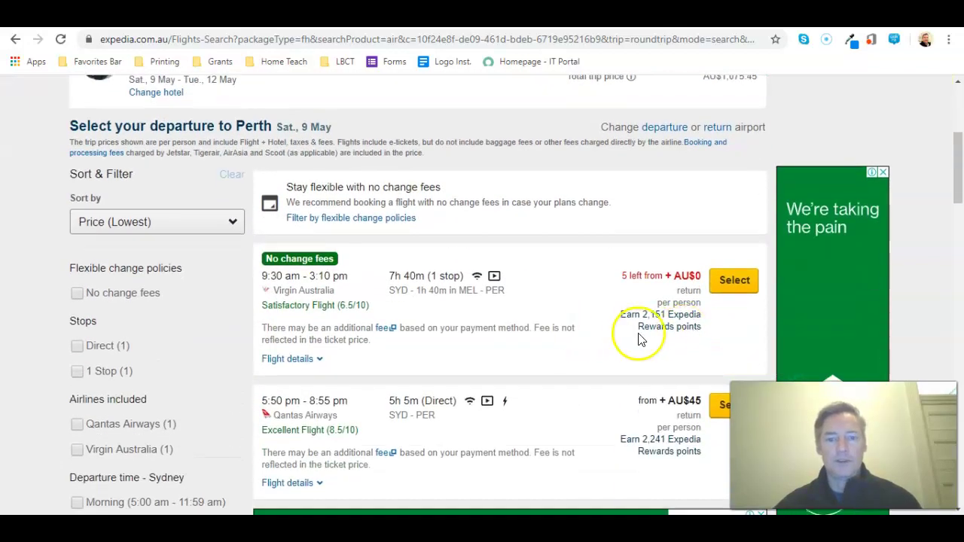
scroll(640, 331, "down", 1)
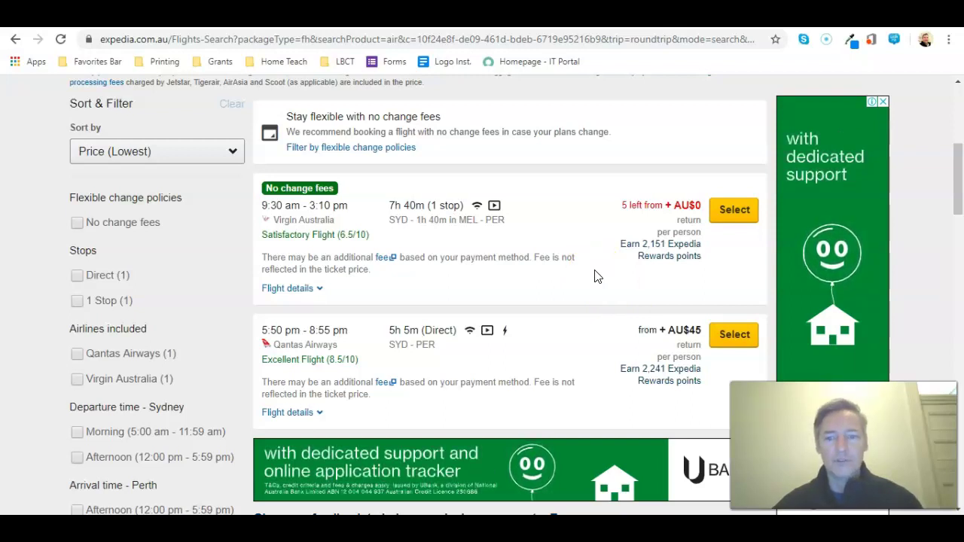
scroll(595, 277, "down", 1)
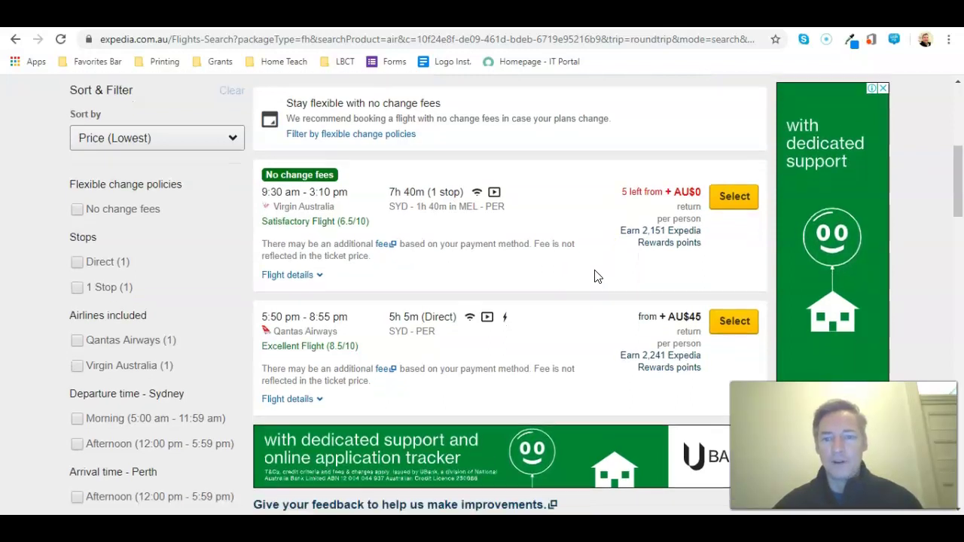
scroll(594, 276, "down", 2)
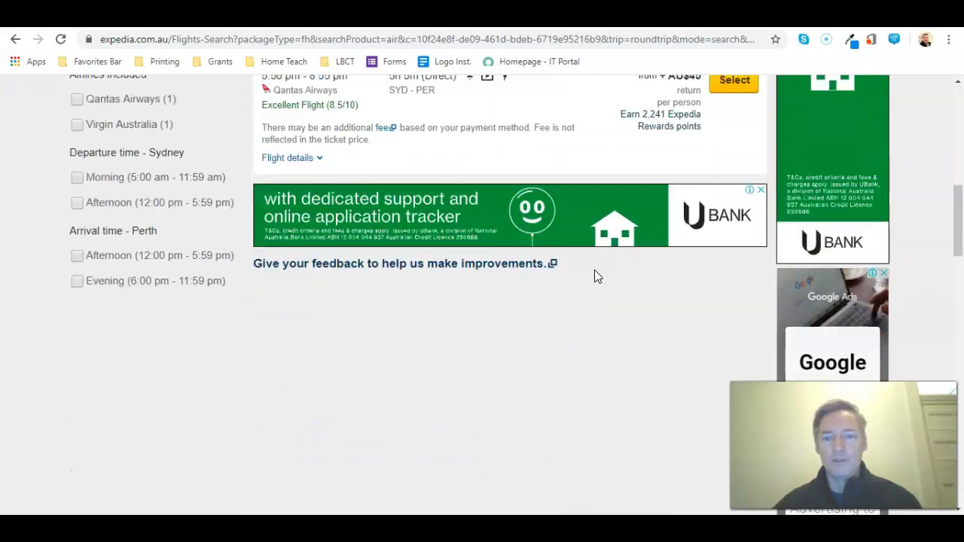
scroll(594, 273, "up", 8)
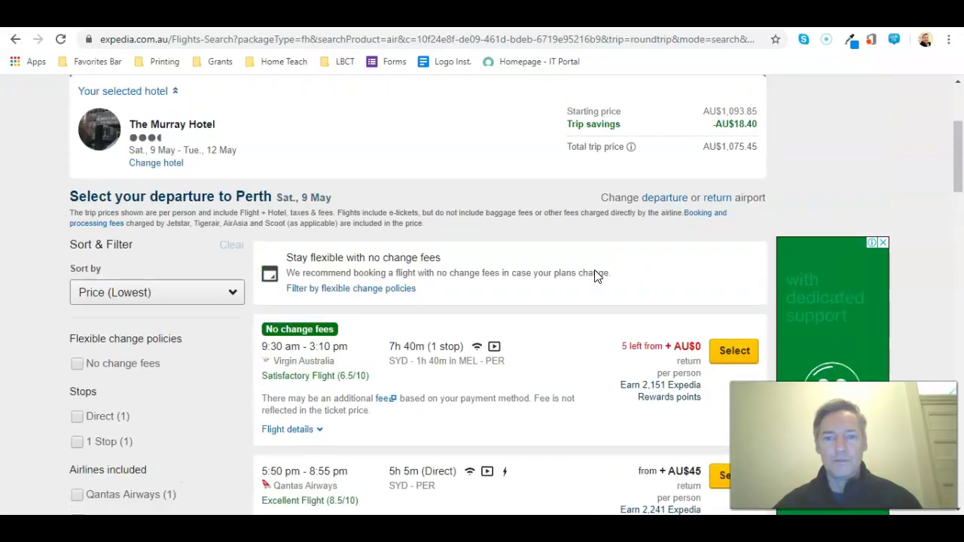
scroll(596, 275, "down", 1)
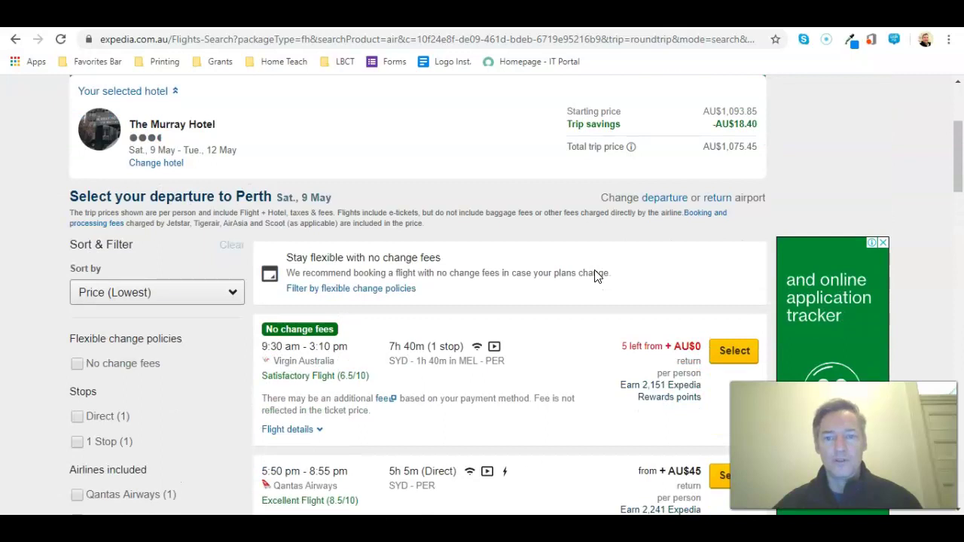
- Select the 9:30 am - 3:10 pm Virgin Australia flight with no change fees as the departure to Perth
scroll(595, 275, "down", 2)
left_click(547, 339)
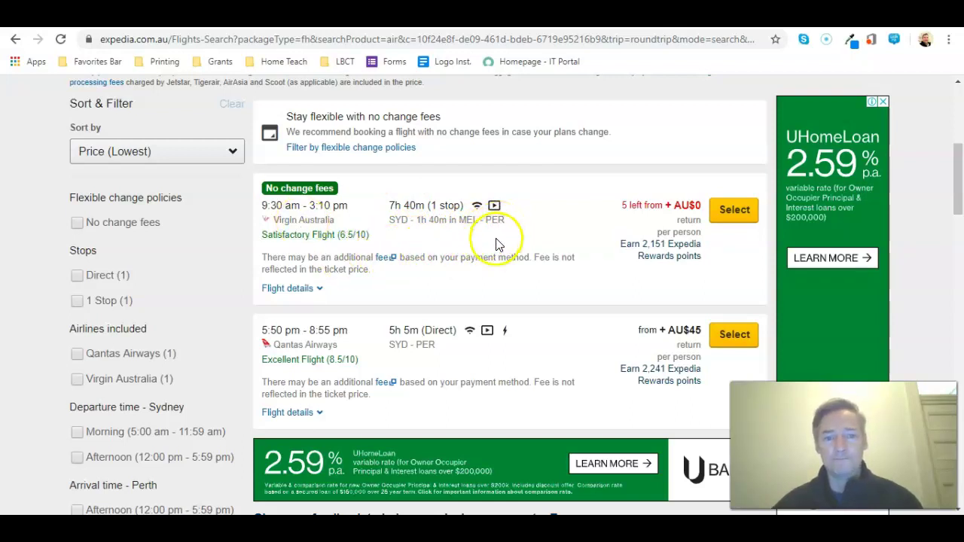
left_click(725, 216)
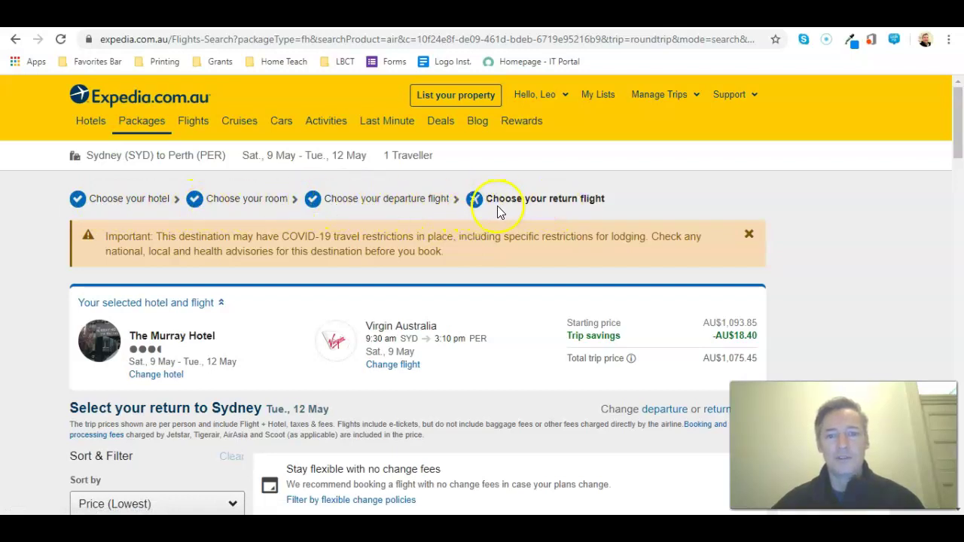
- Select the 10:00 am - 5:55 pm Virgin Australia return flight to Sydney and dismiss the COVID-19 notice on the trip page
scroll(563, 285, "down", 2)
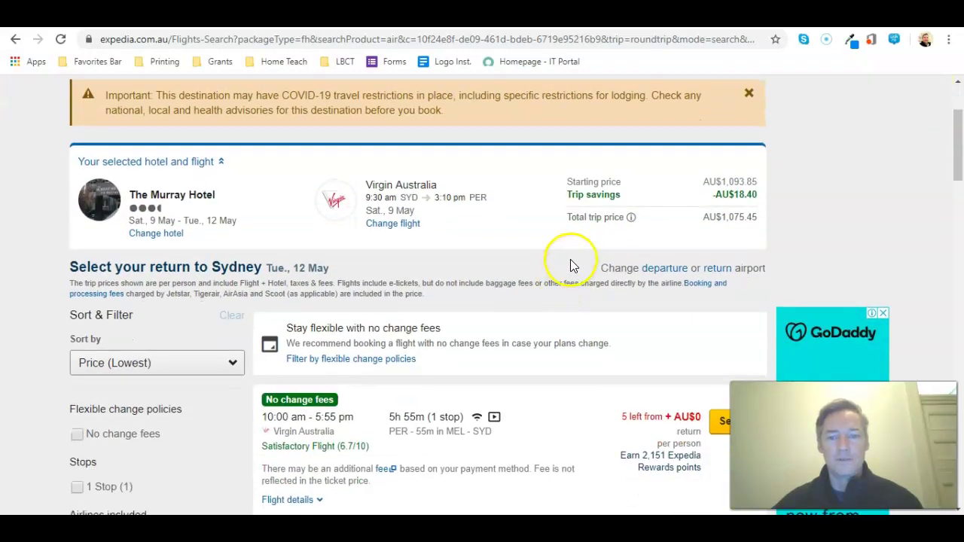
scroll(570, 264, "down", 3)
left_click(734, 218)
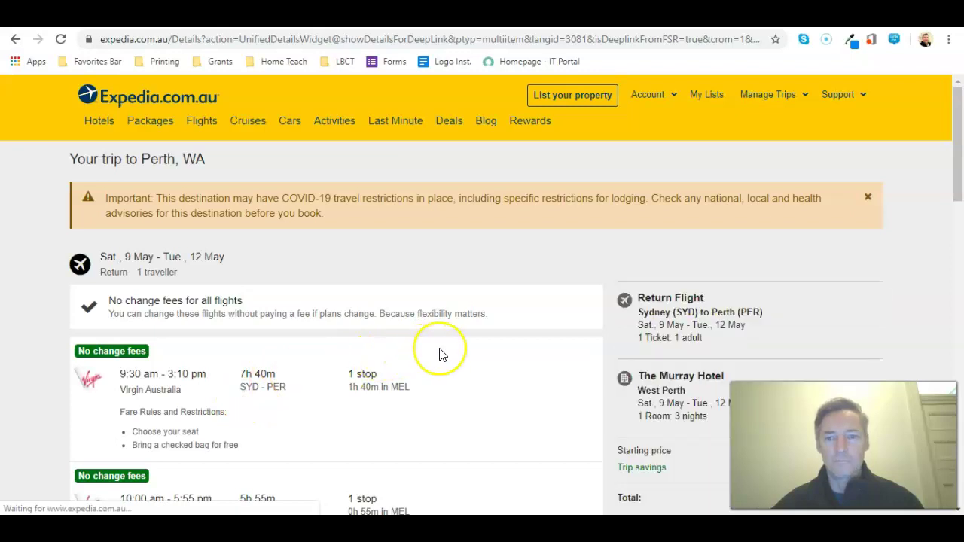
left_click(867, 196)
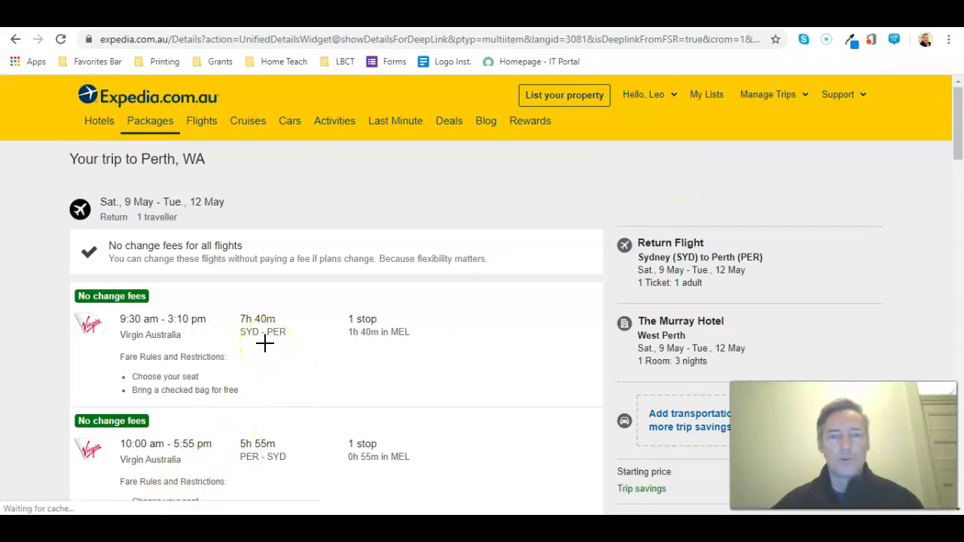
left_click_drag(73, 229, 288, 229)
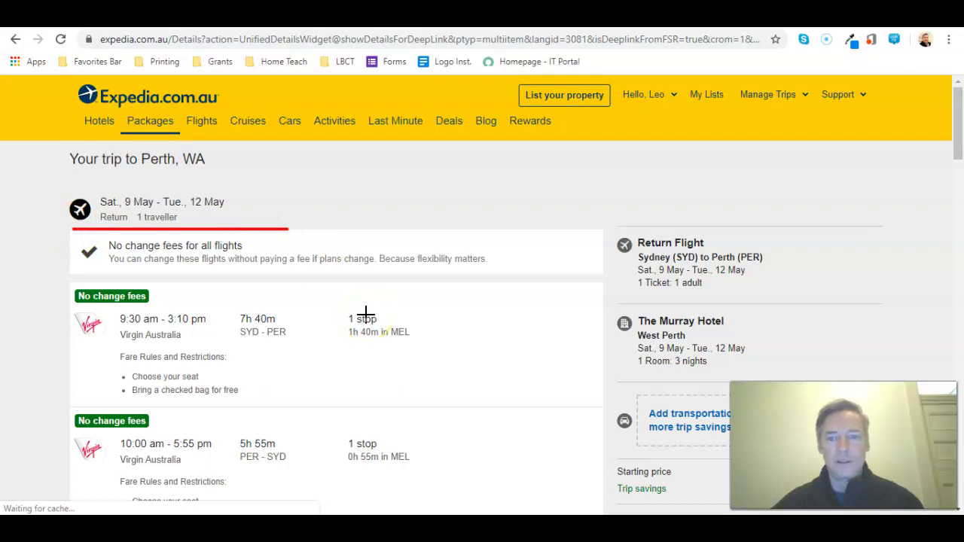
left_click_drag(619, 296, 780, 296)
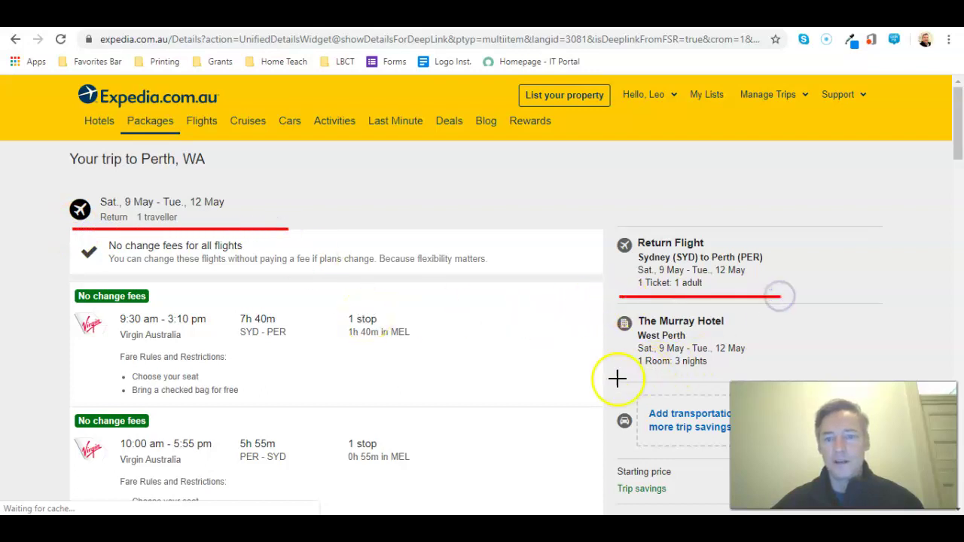
left_click_drag(633, 372, 776, 372)
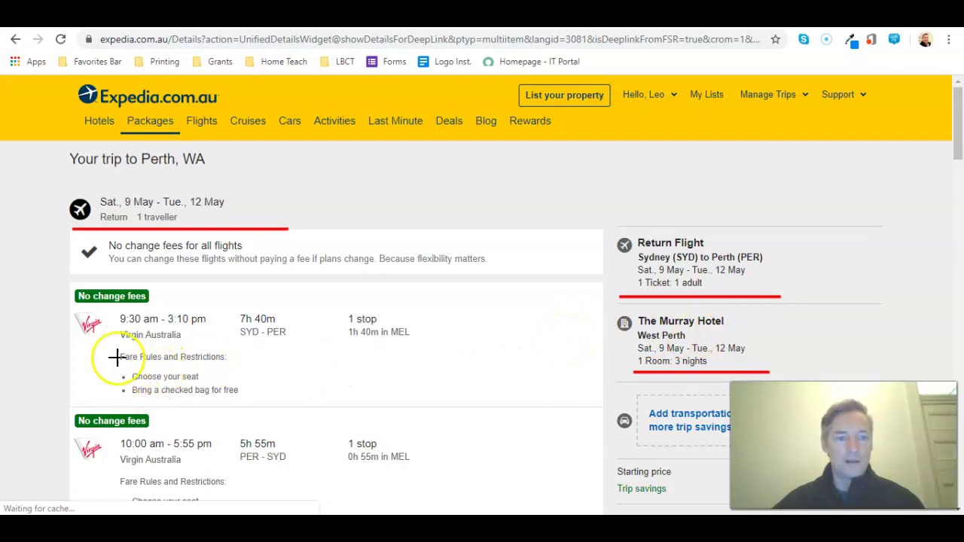
left_click_drag(112, 342, 443, 344)
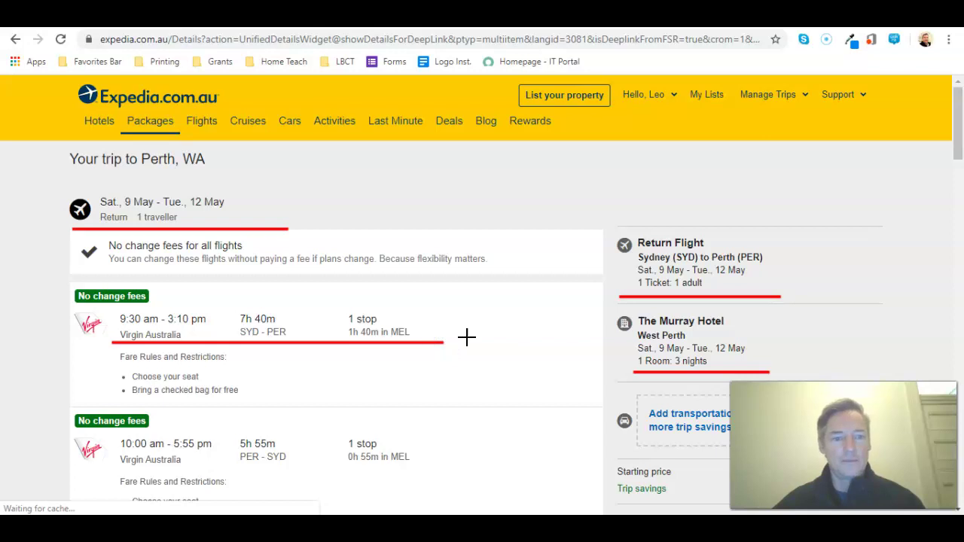
mouse_move(126, 473)
left_mouse_down()
mouse_move(429, 462)
mouse_move(434, 472)
left_mouse_up()
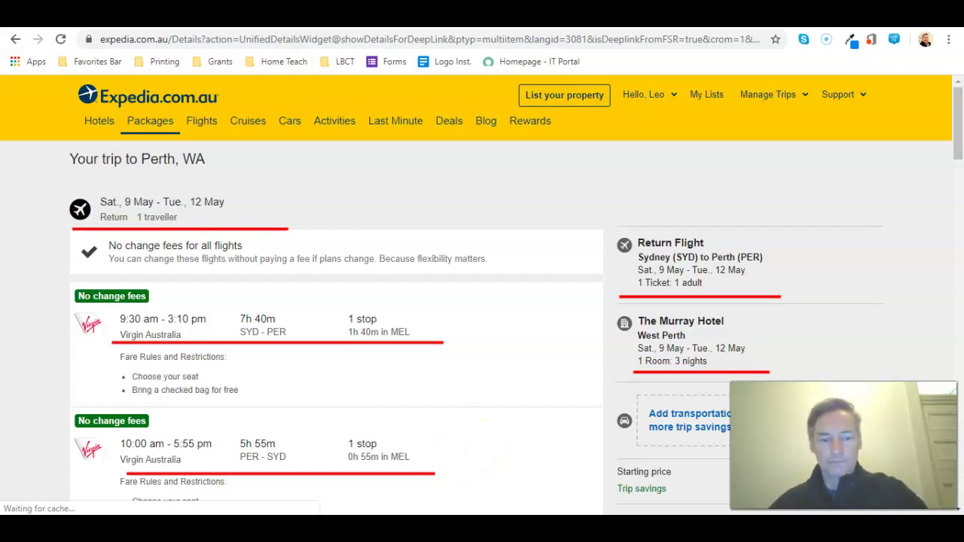
key("Escape")
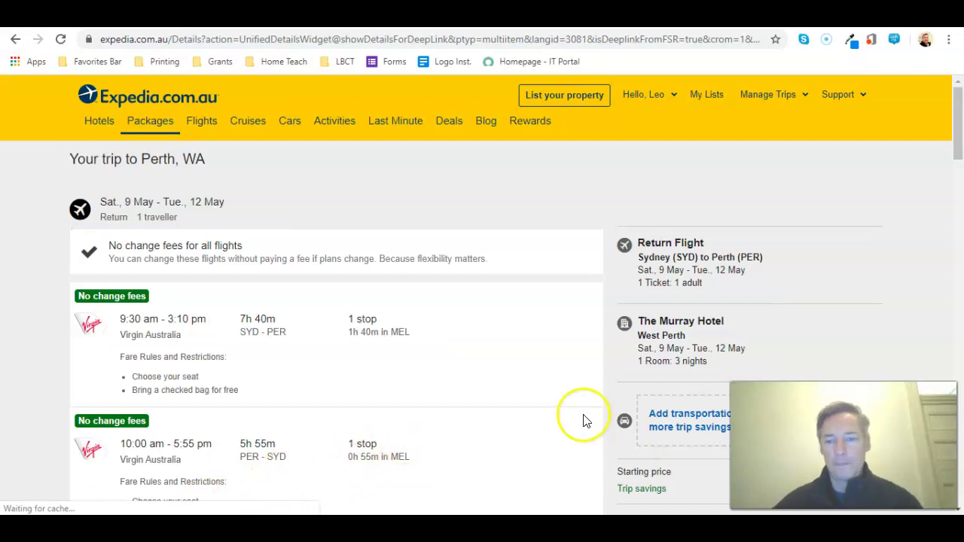
- Review the trip summary, including both flights, the package price and the flight upgrade options
scroll(581, 419, "down", 3)
scroll(586, 421, "up", 1)
scroll(586, 421, "down", 2)
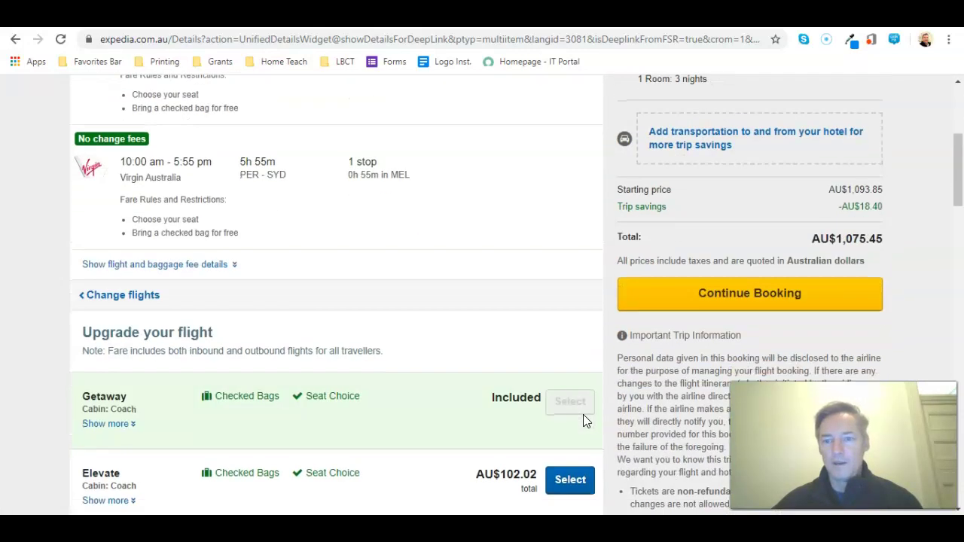
scroll(585, 420, "up", 1)
scroll(538, 420, "up", 1)
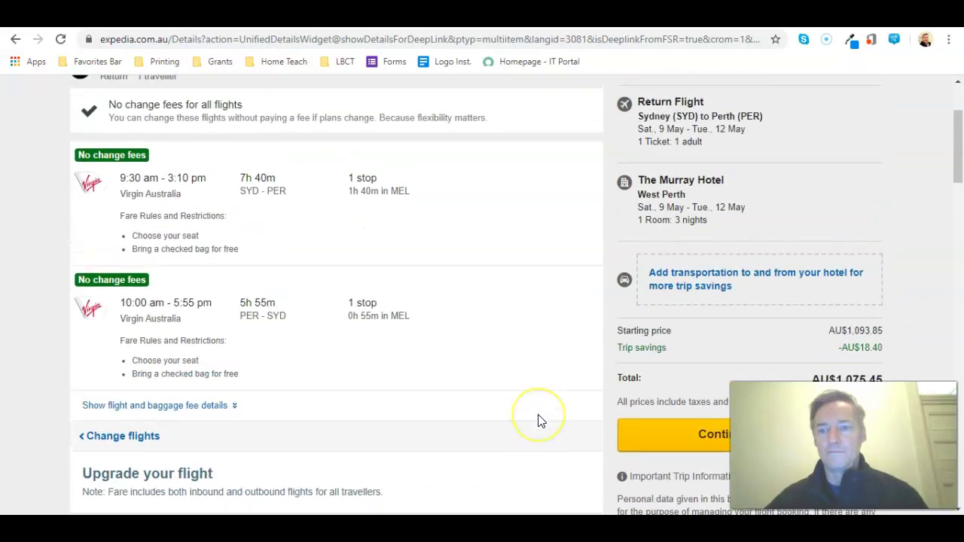